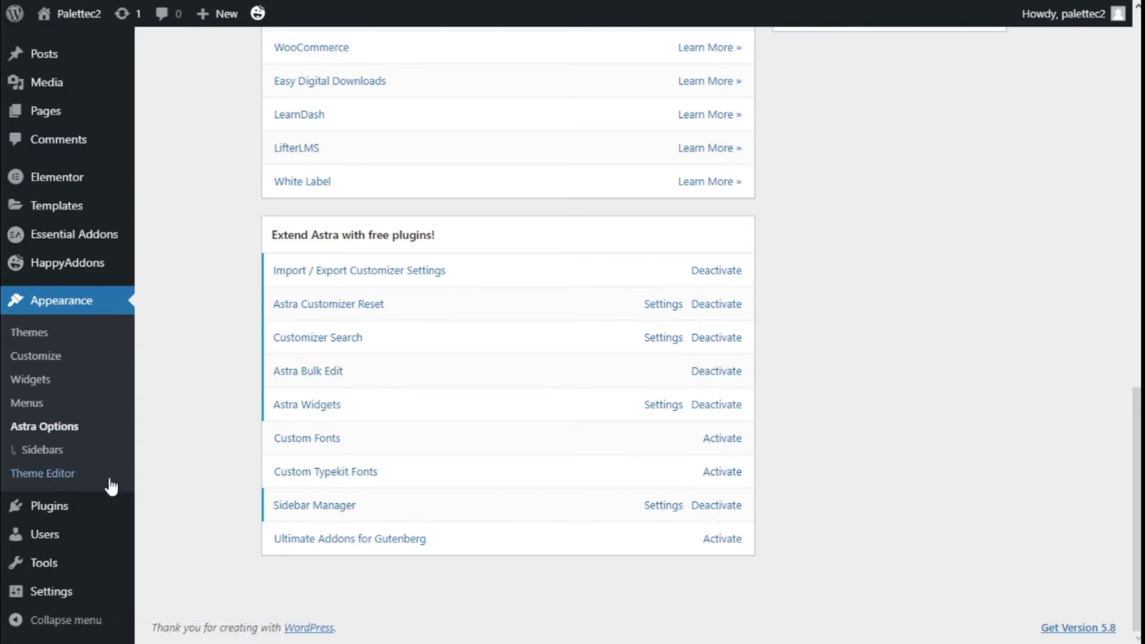
# Step: Open Appearance > Sidebars to see the empty list of custom sidebars
pyautogui.click(55, 453)
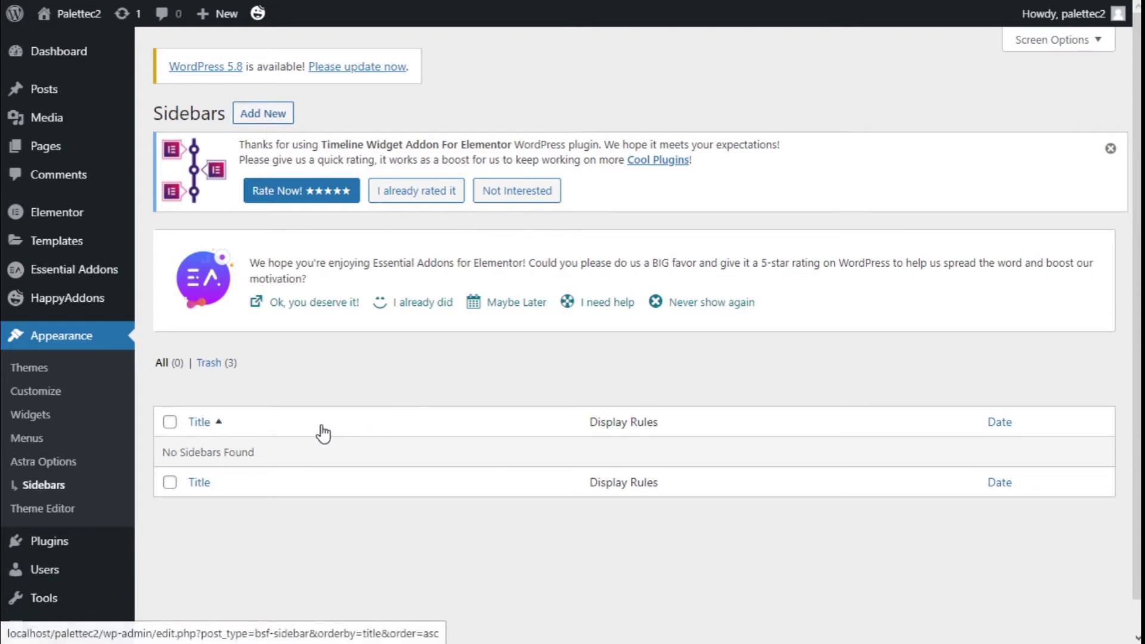
# Step: Add a new sidebar titled 'Blog sidebar'
pyautogui.click(267, 116)
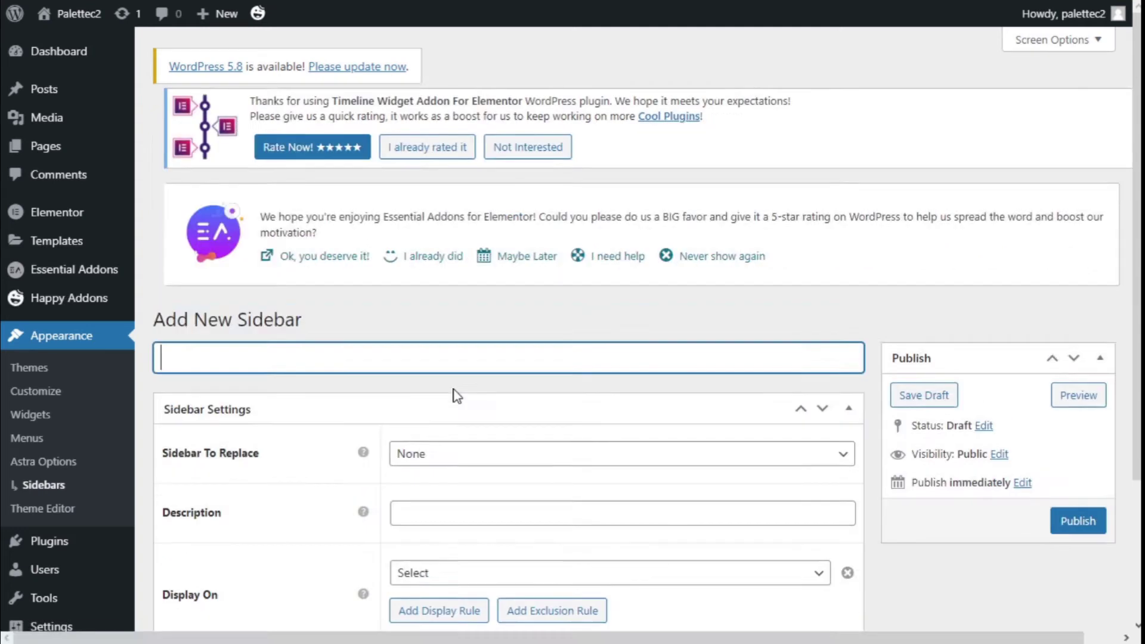
pyautogui.scroll(-3, 456, 396)
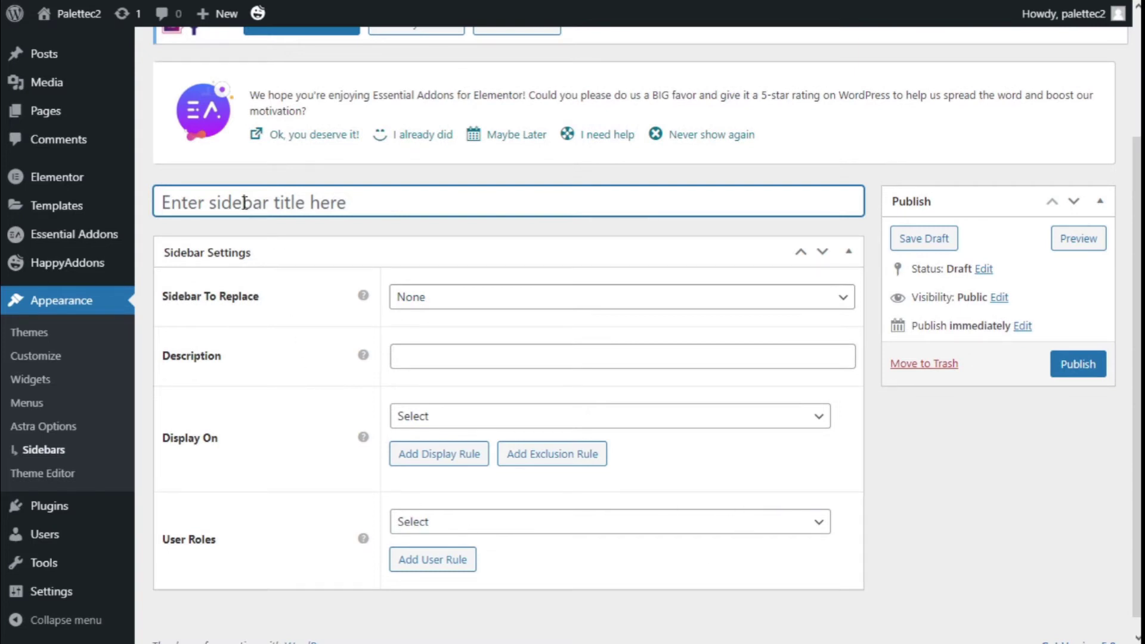
pyautogui.write('Bl')
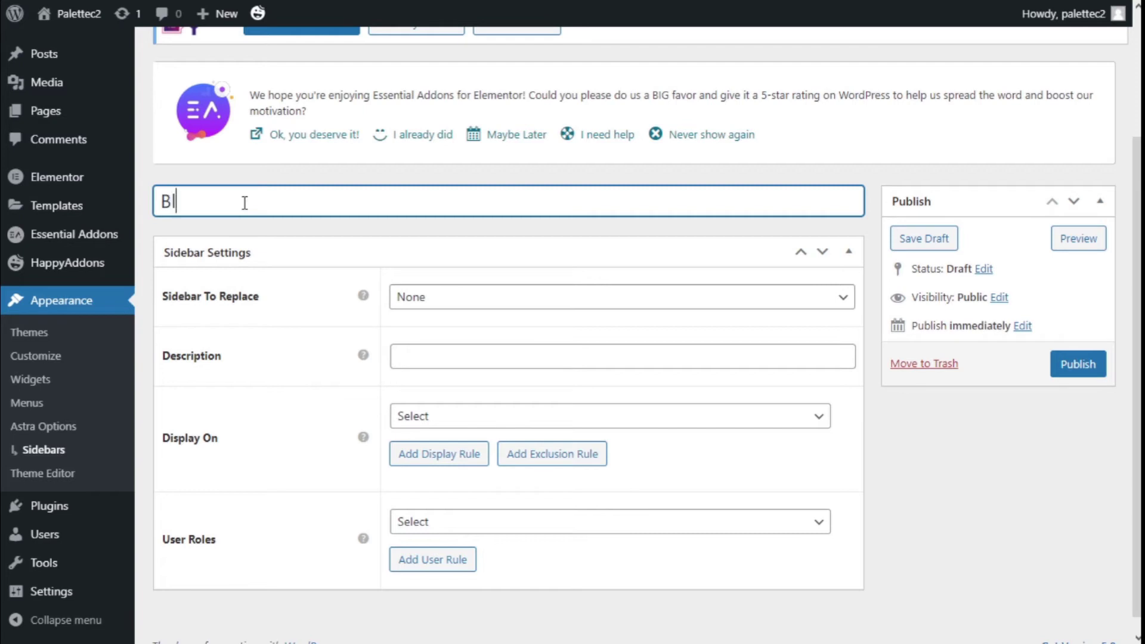
pyautogui.write('og sidebar')
# Step: Set it to replace Main Sidebar and give it the description 'blog'
pyautogui.moveTo(365, 303)
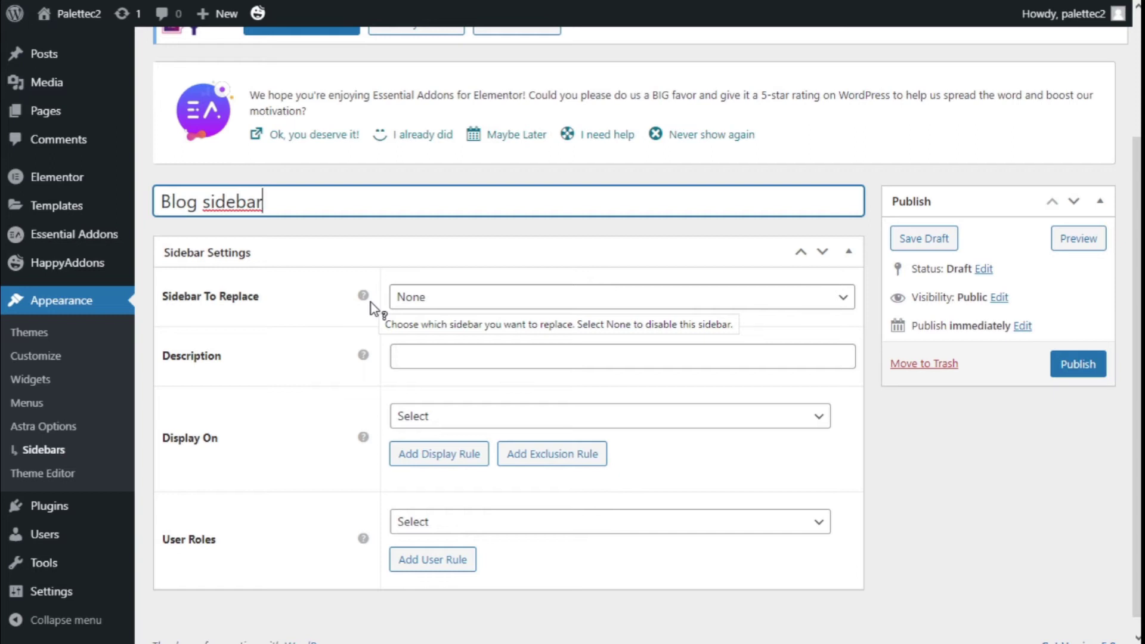
pyautogui.click(427, 301)
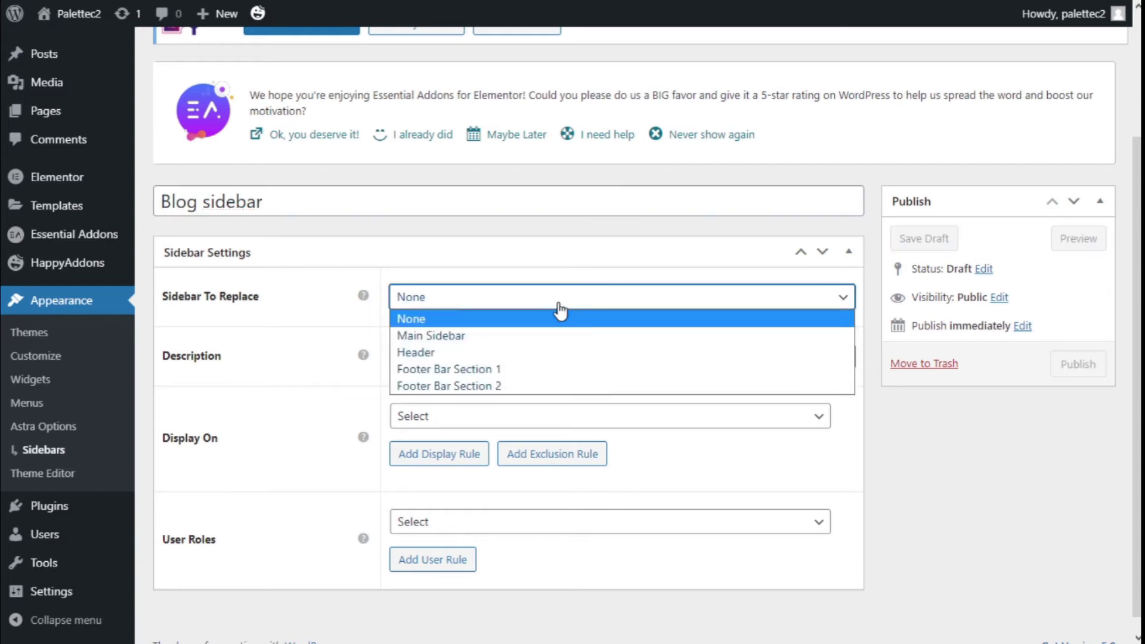
pyautogui.click(426, 340)
pyautogui.click(432, 358)
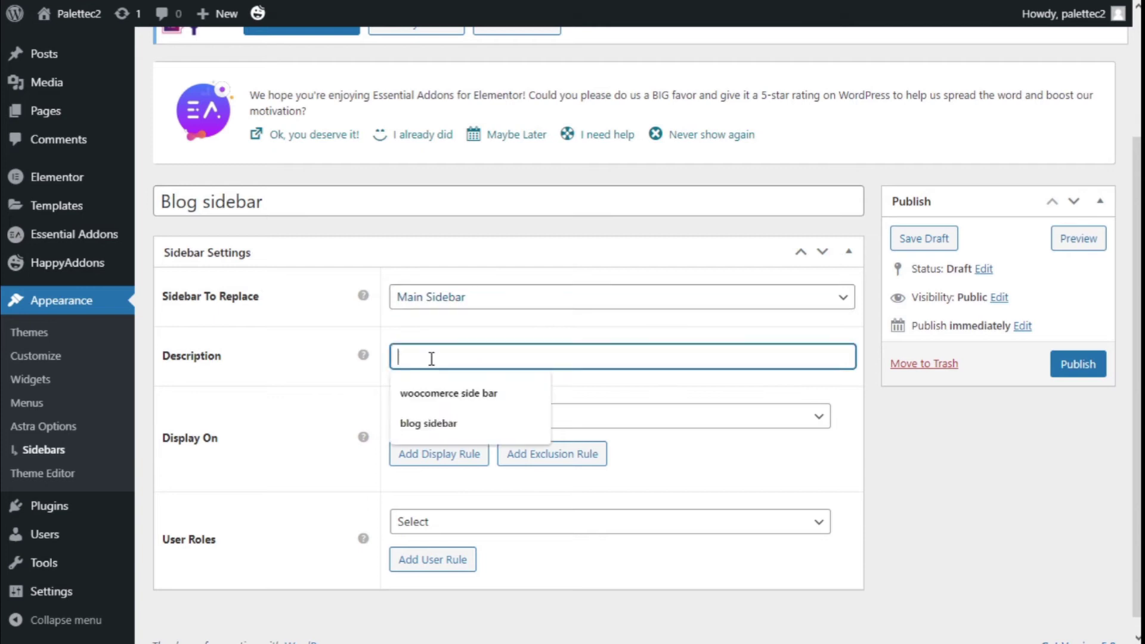
pyautogui.write('b')
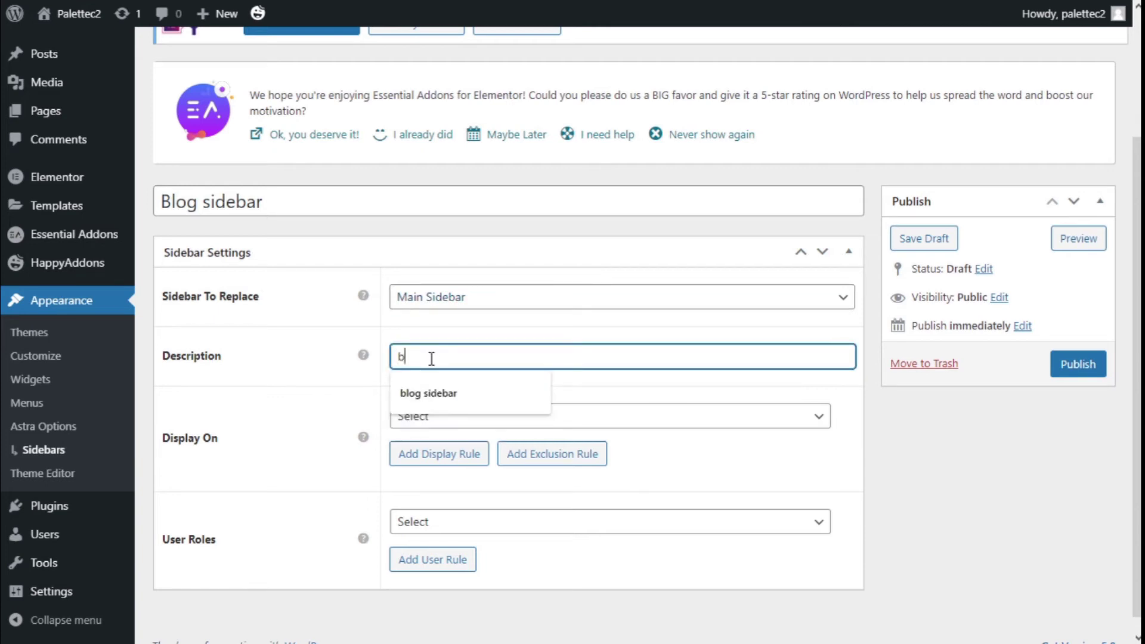
pyautogui.write('log')
pyautogui.press('Down')
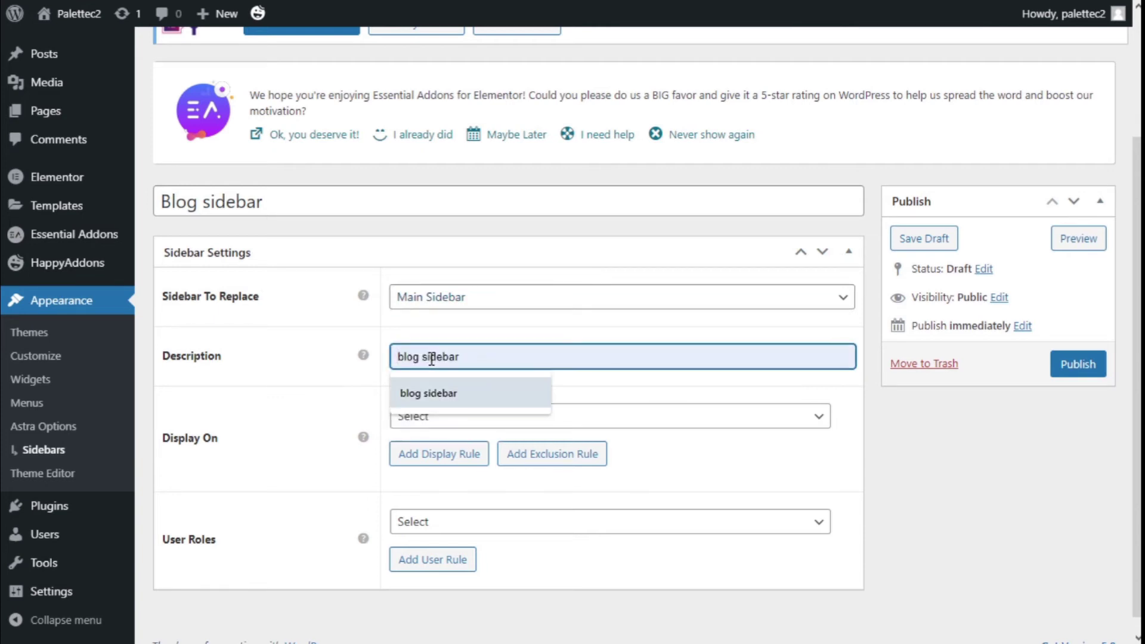
pyautogui.click(331, 381)
# Step: Add the ¡Hola mundo! post as a Specific Pages display target
pyautogui.scroll(-1, 331, 380)
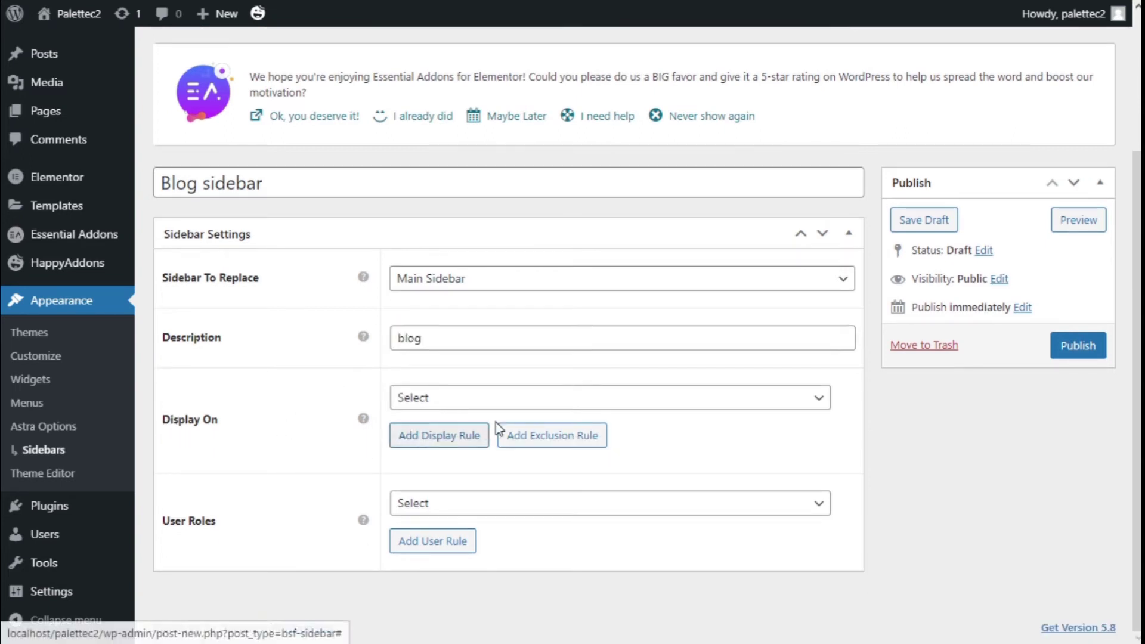
pyautogui.click(429, 403)
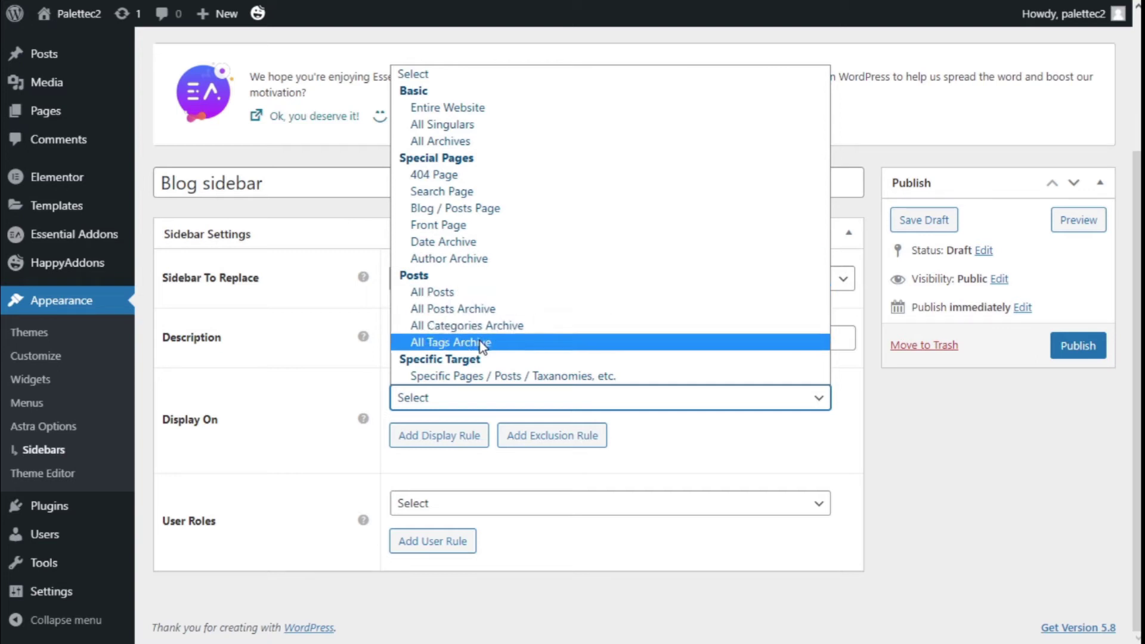
pyautogui.click(474, 376)
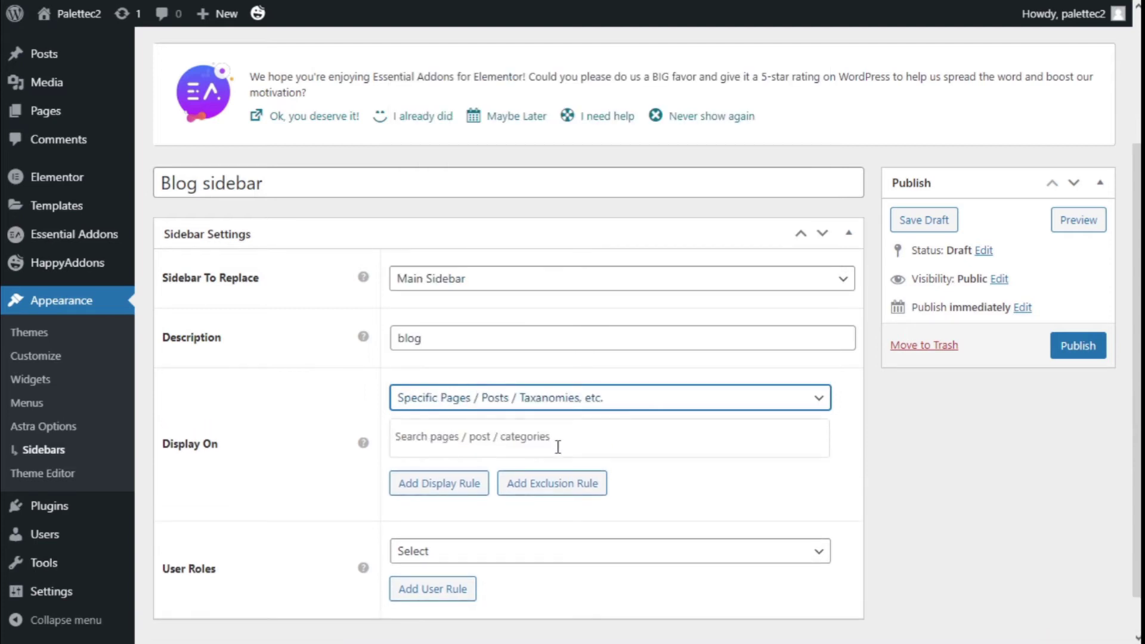
pyautogui.click(477, 437)
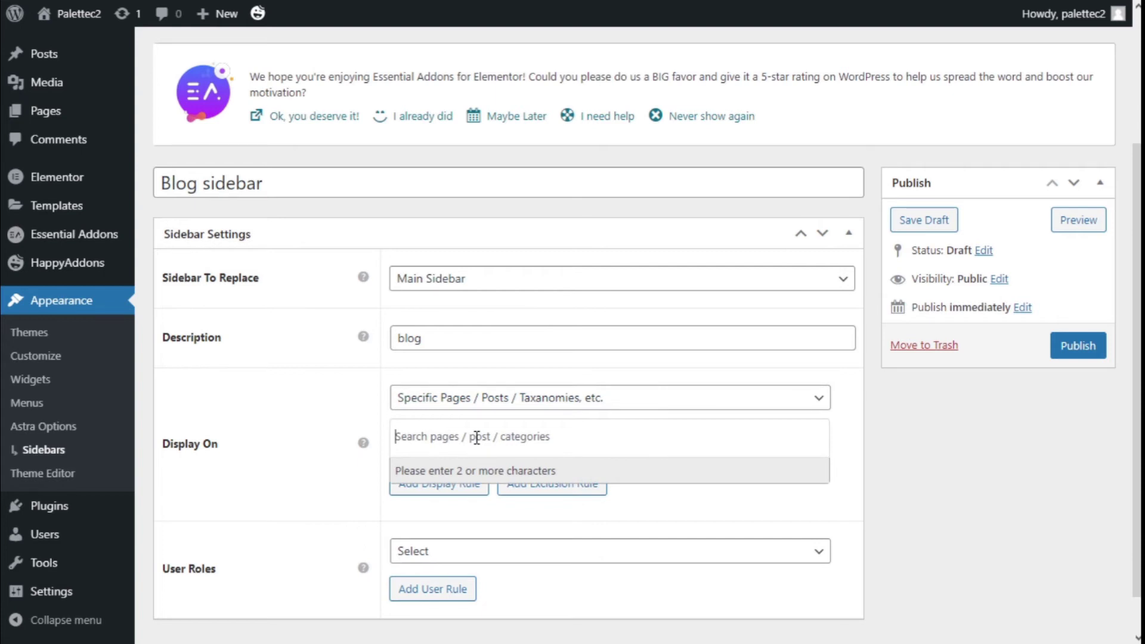
pyautogui.write('hola m')
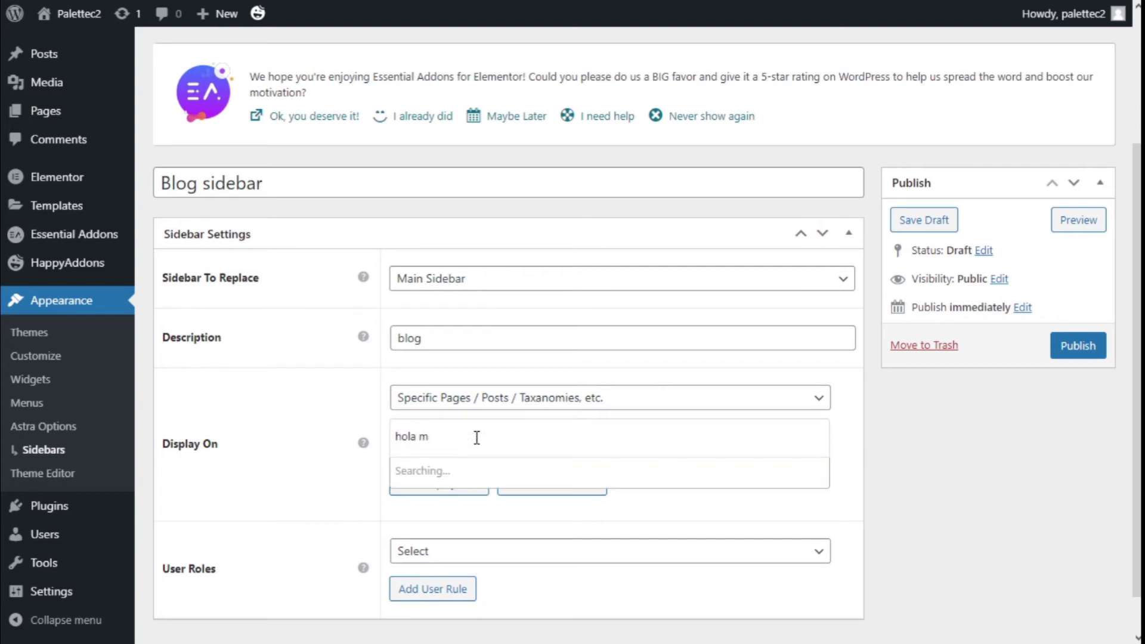
pyautogui.write('undo')
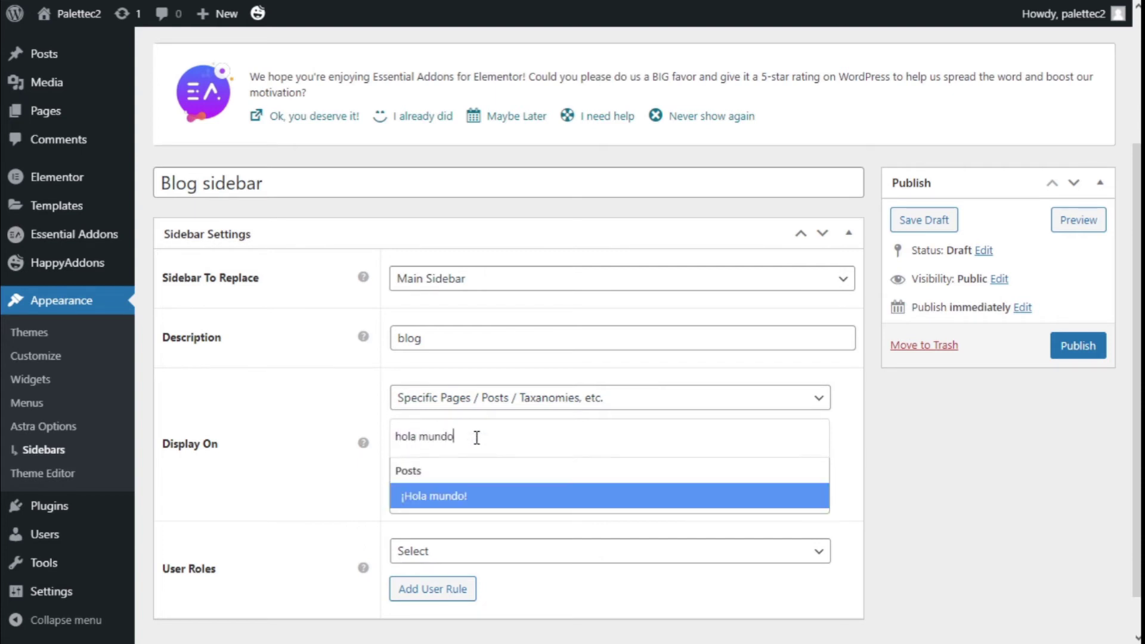
pyautogui.click(431, 494)
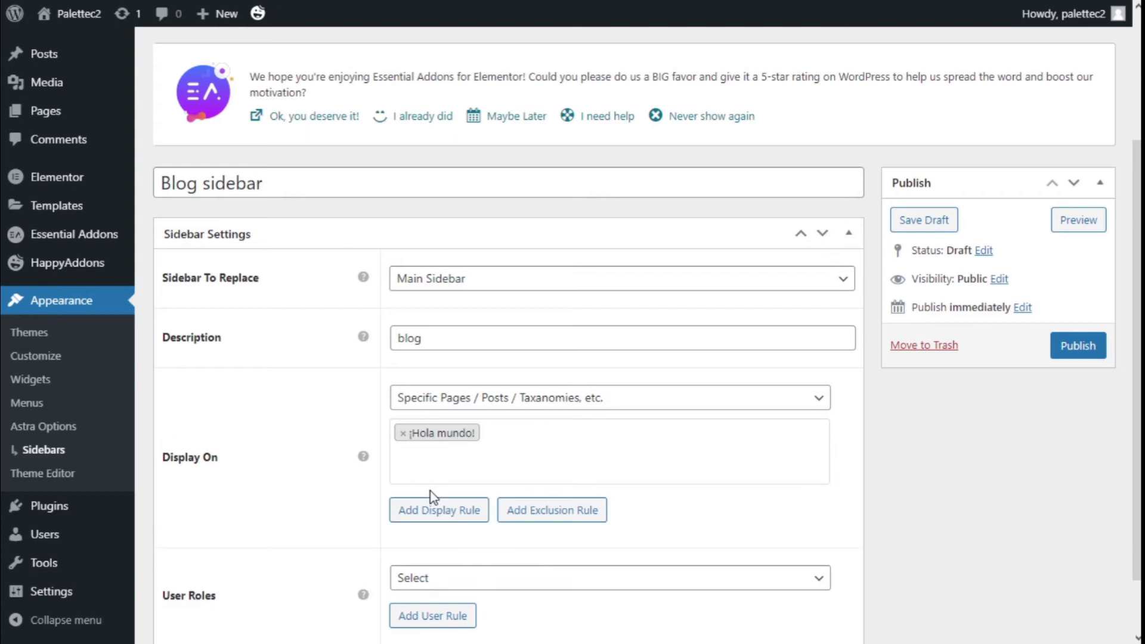
# Step: Remove the ¡Hola mundo! target and display the sidebar on Blog / Posts Page instead
pyautogui.click(403, 434)
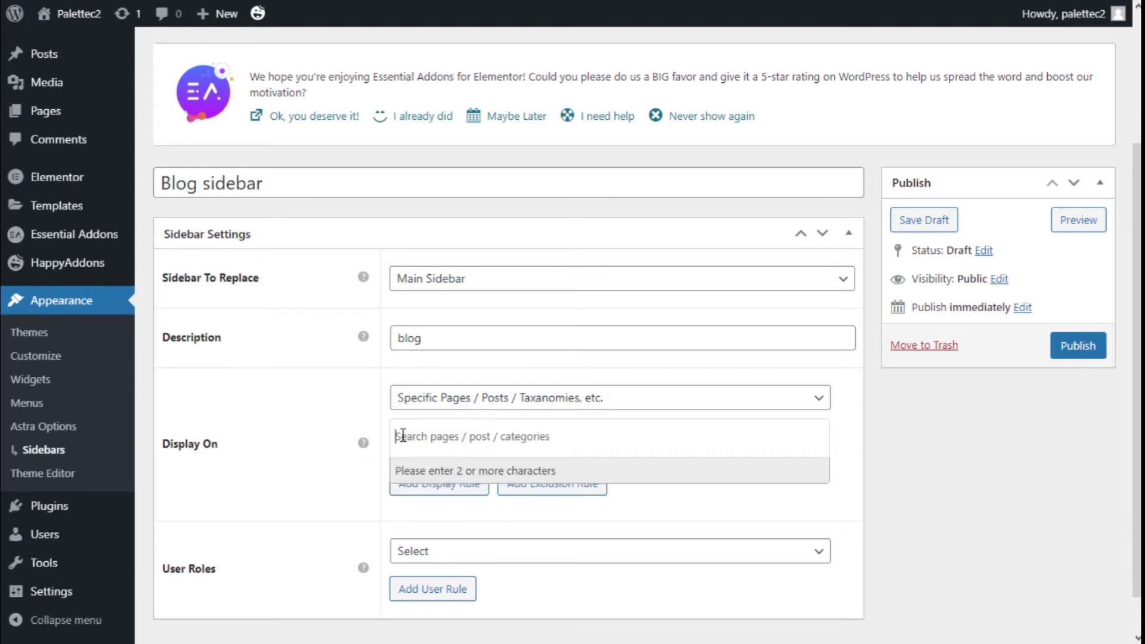
pyautogui.click(426, 398)
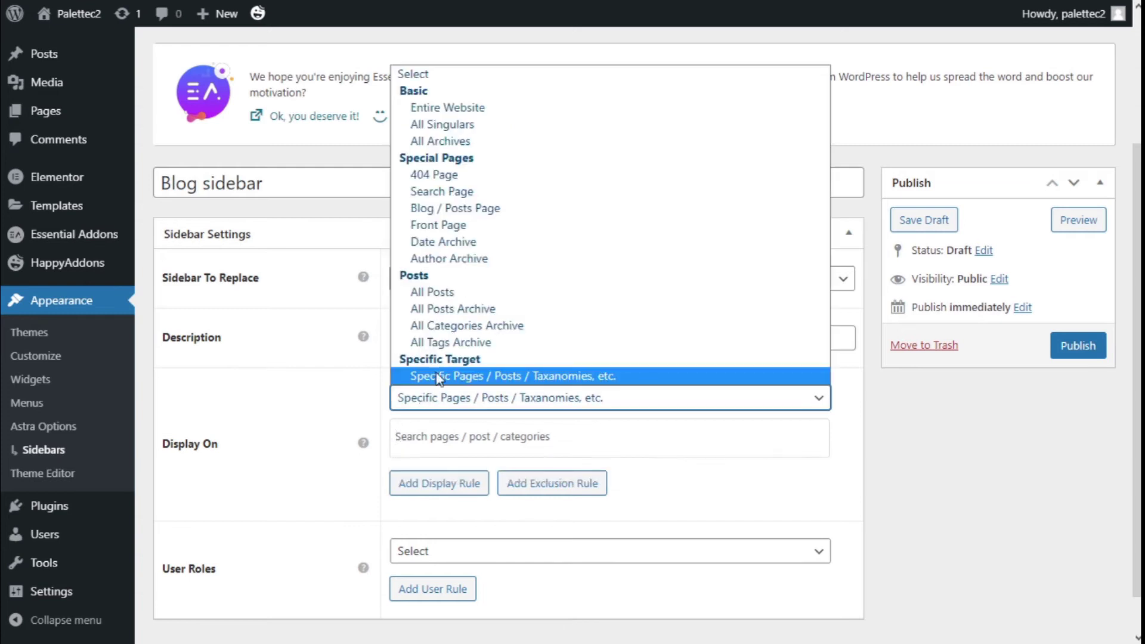
pyautogui.click(455, 208)
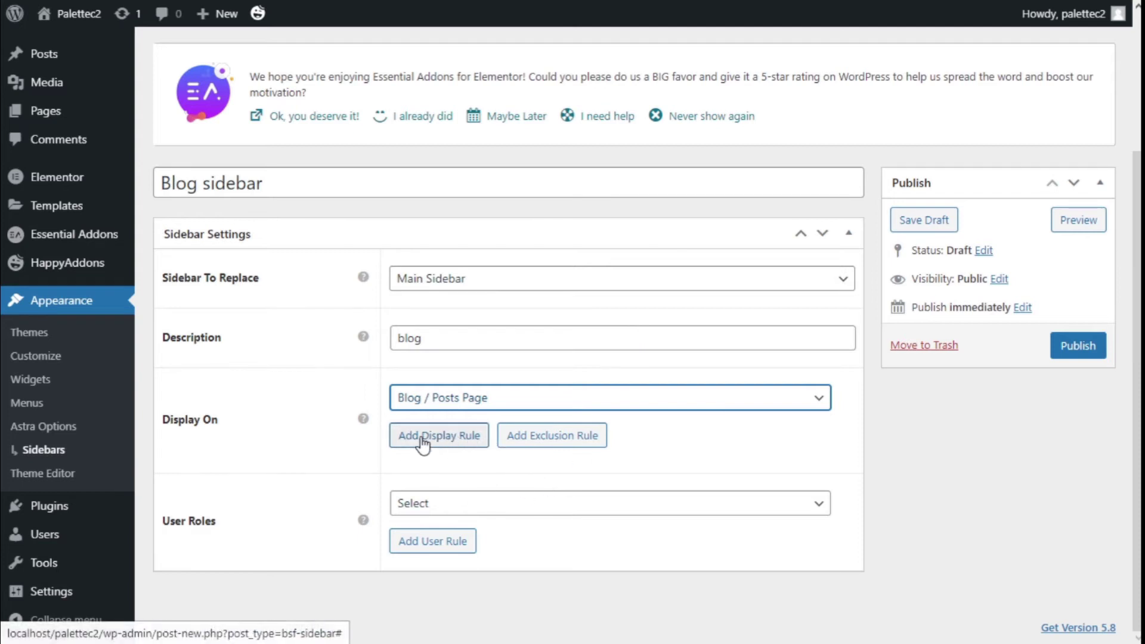
# Step: Add an exclusion rule, then remove it again without choosing a location
pyautogui.click(531, 436)
pyautogui.scroll(-2, 507, 447)
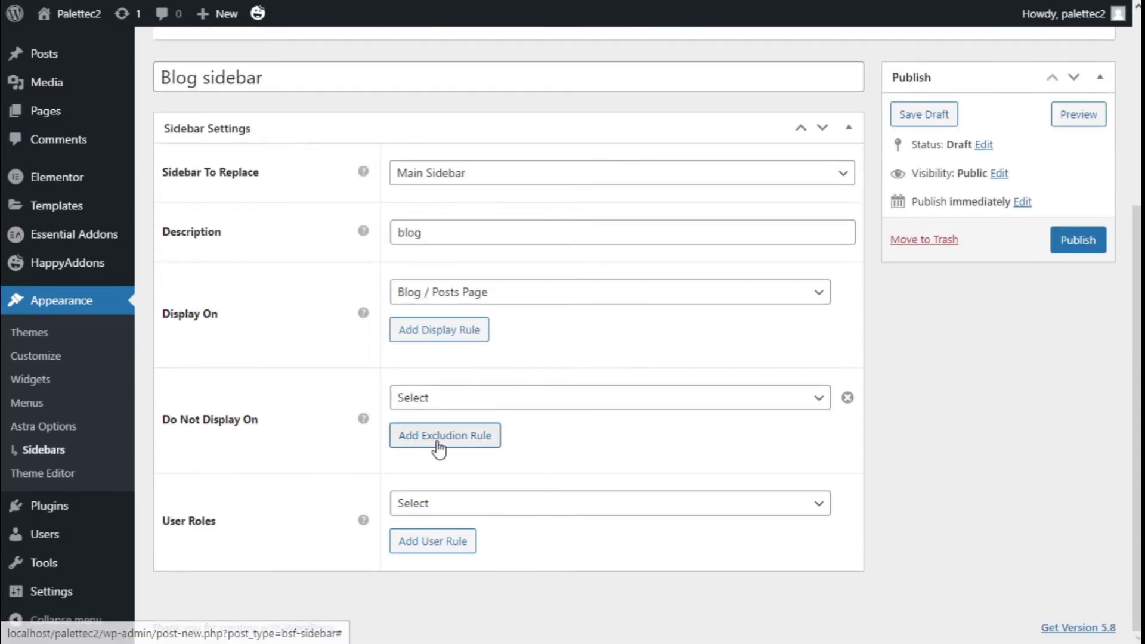
pyautogui.click(511, 408)
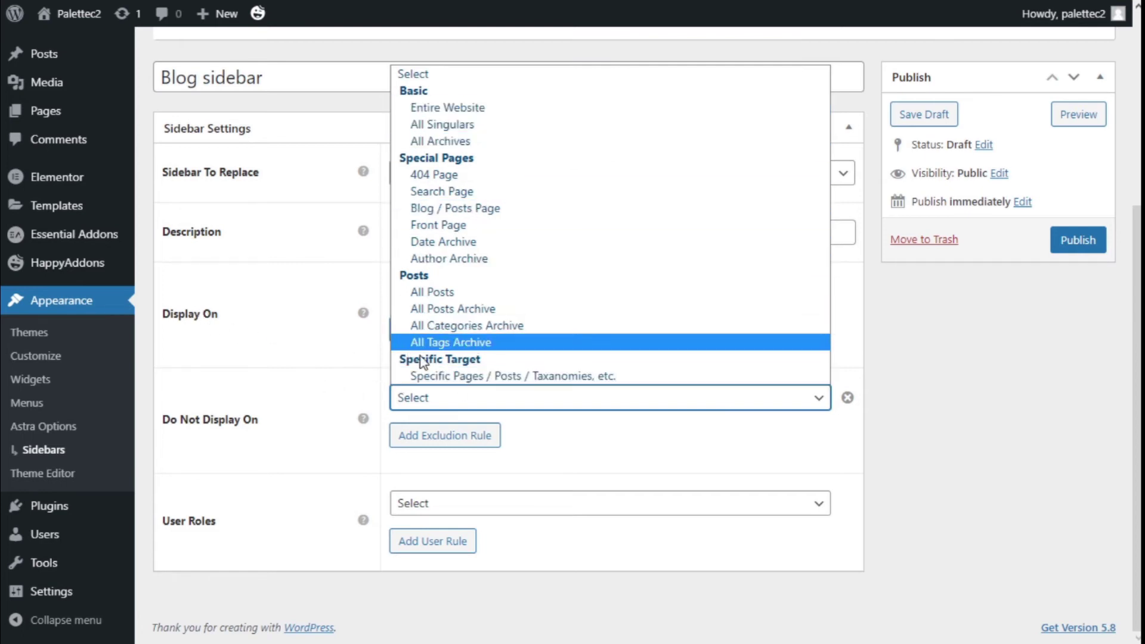
pyautogui.click(270, 377)
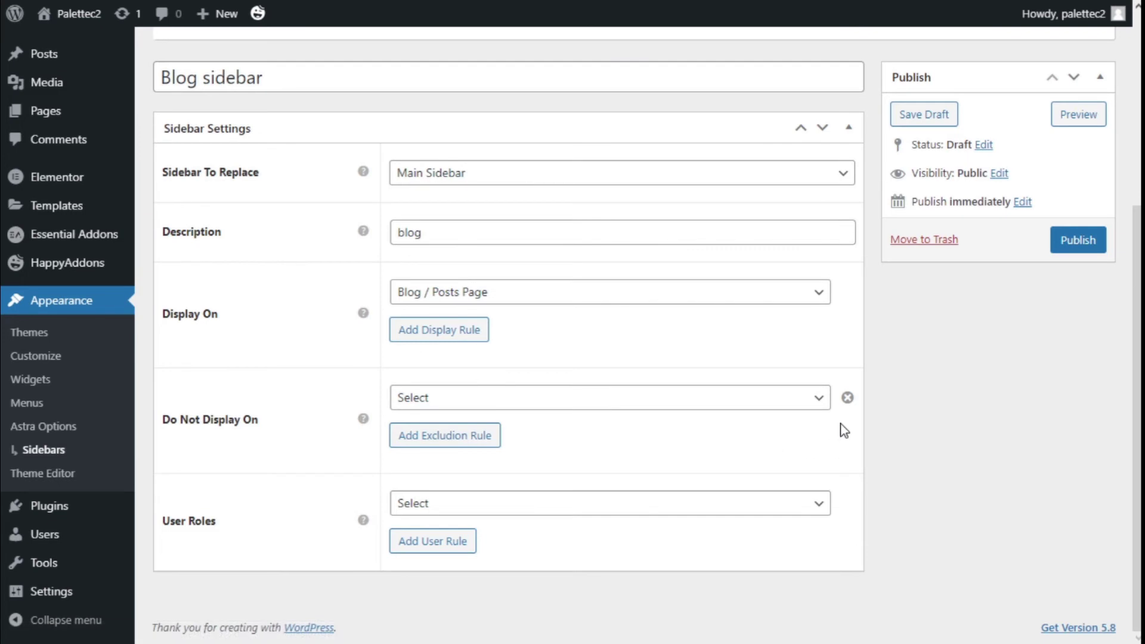
pyautogui.click(847, 398)
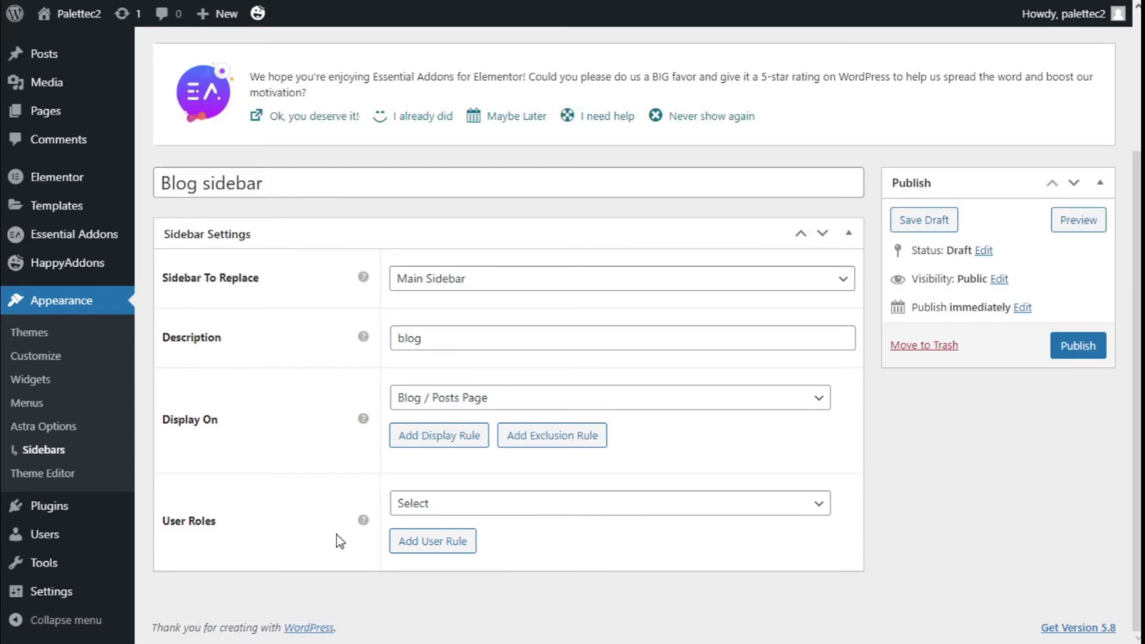
# Step: Limit the sidebar to the Administrator role and add a second, empty user role rule
pyautogui.click(487, 505)
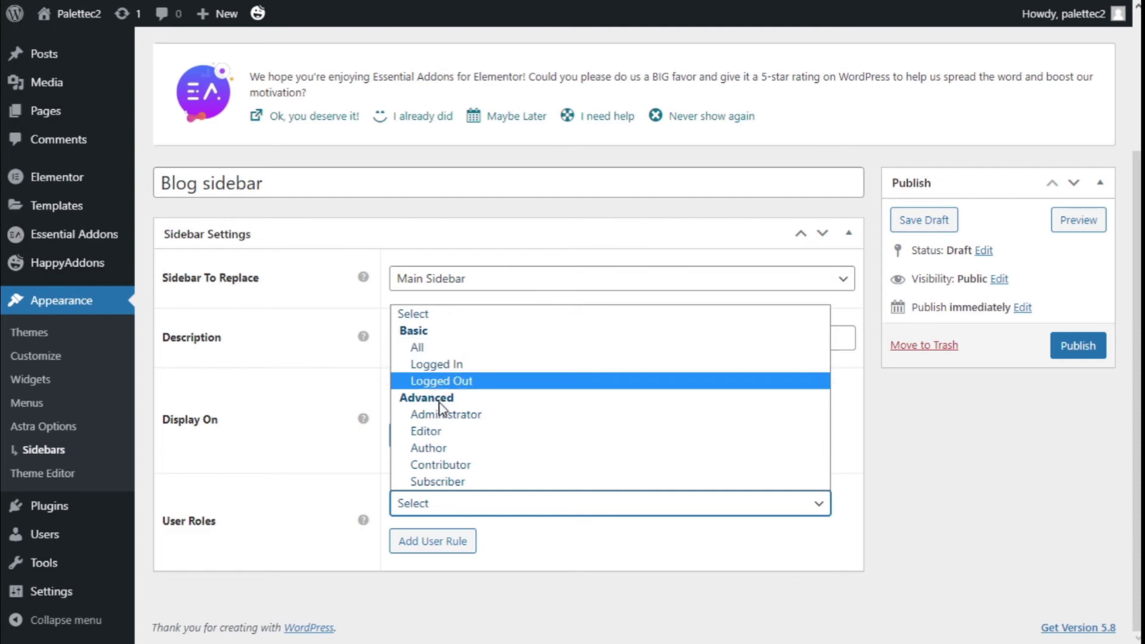
pyautogui.click(478, 415)
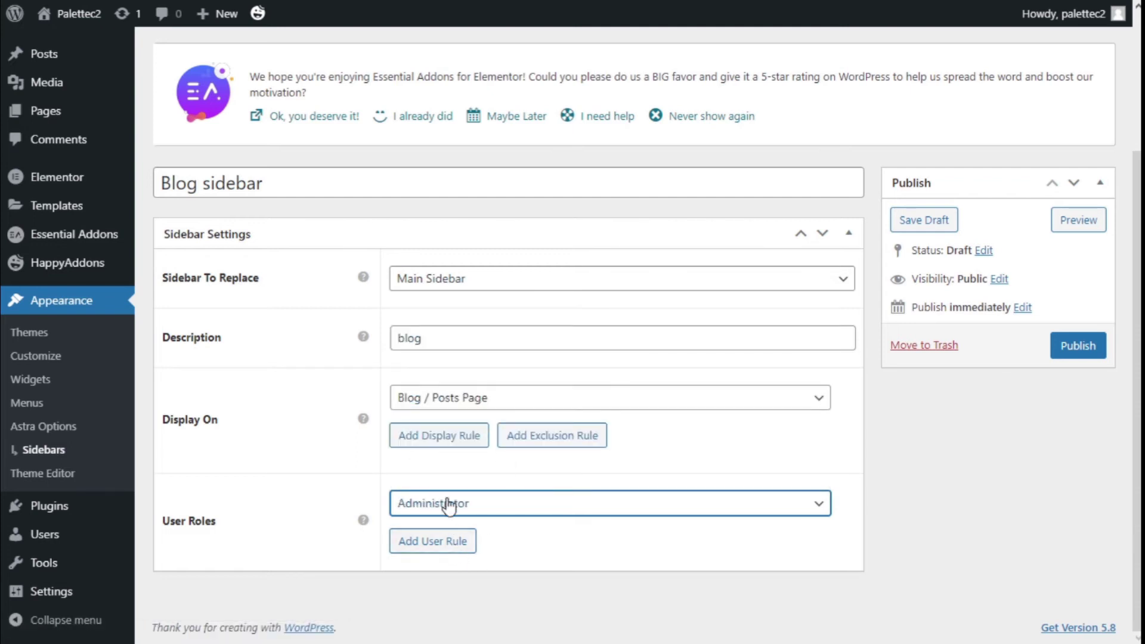
pyautogui.click(456, 544)
pyautogui.scroll(-1, 537, 441)
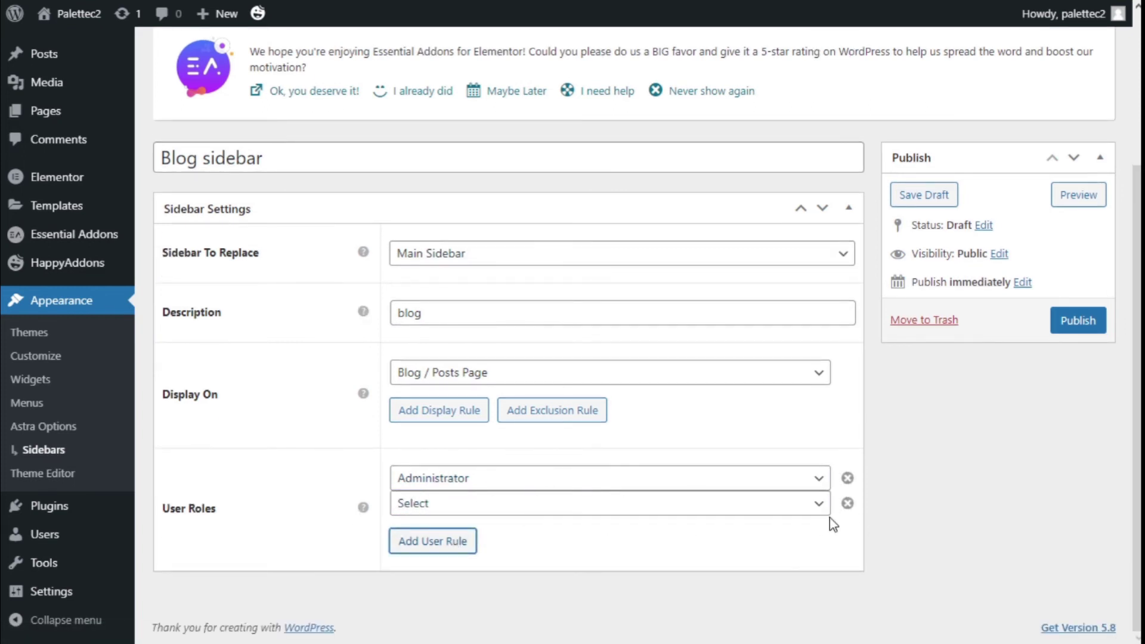
# Step: Remove the empty user role rule and publish the Blog sidebar
pyautogui.click(848, 503)
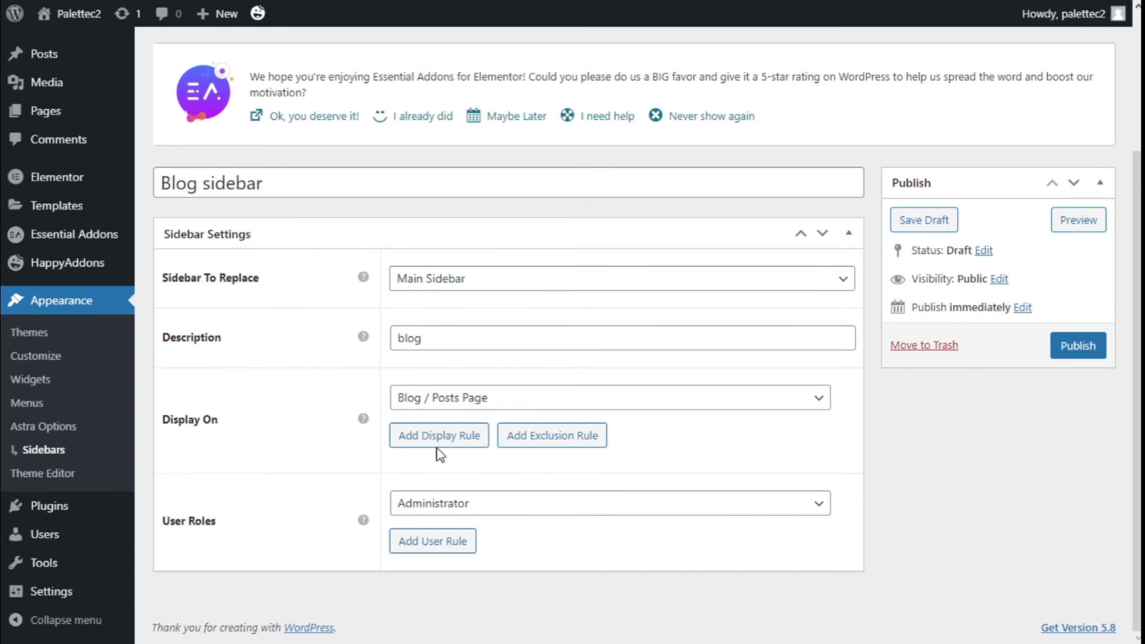
pyautogui.click(1078, 349)
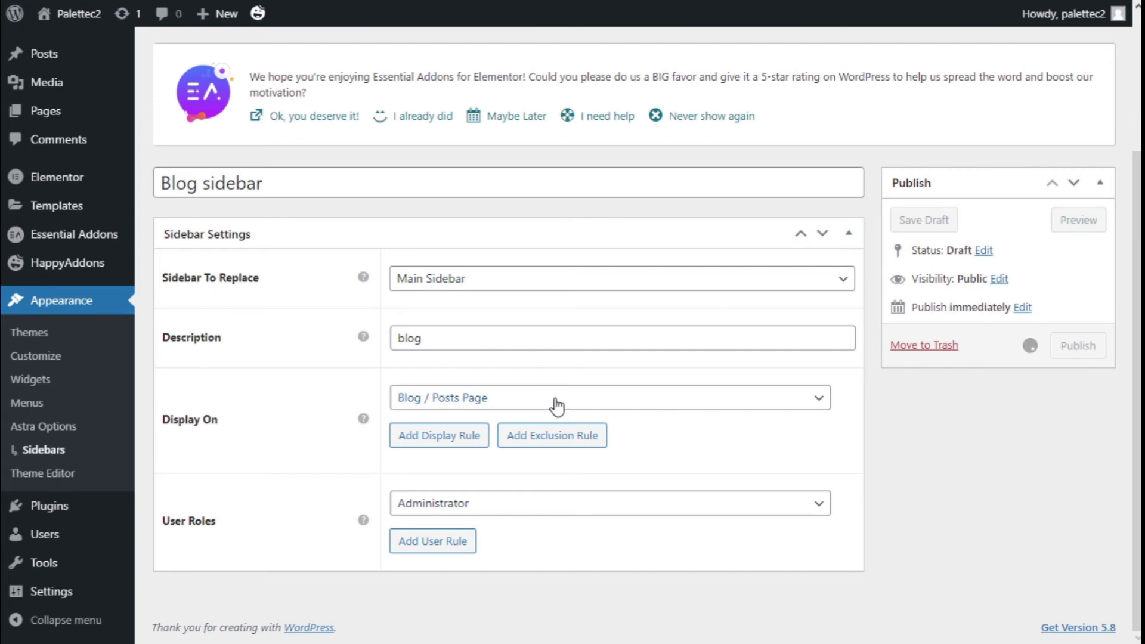
pyautogui.scroll(-3, 552, 404)
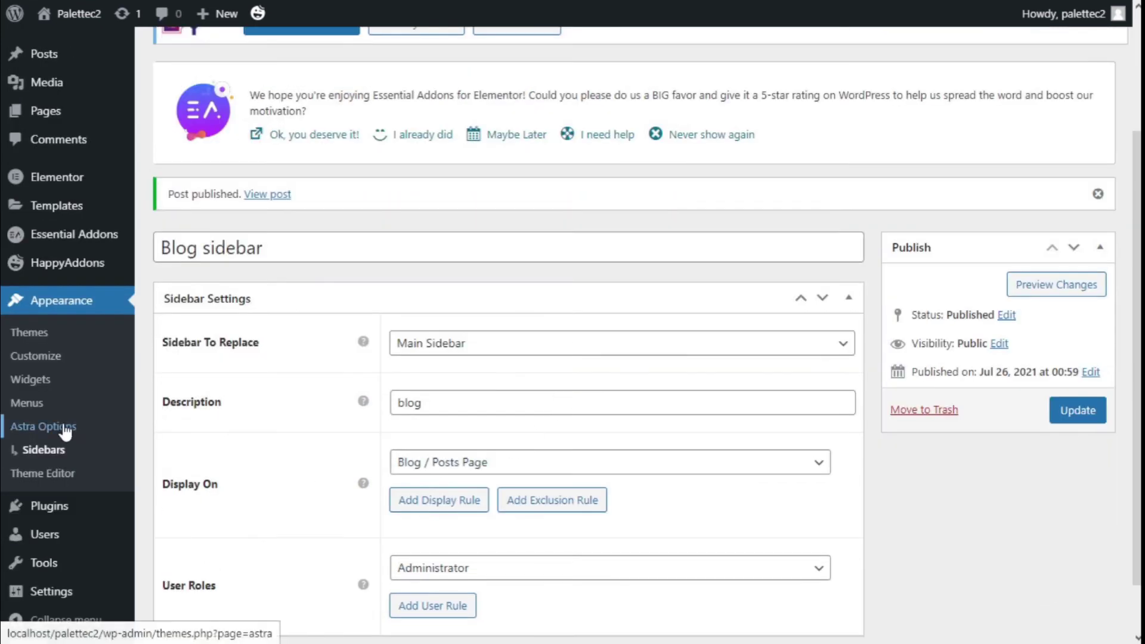
# Step: On the Widgets page, move Blog sidebar's old Recent Posts widget into Main Sidebar
pyautogui.click(33, 381)
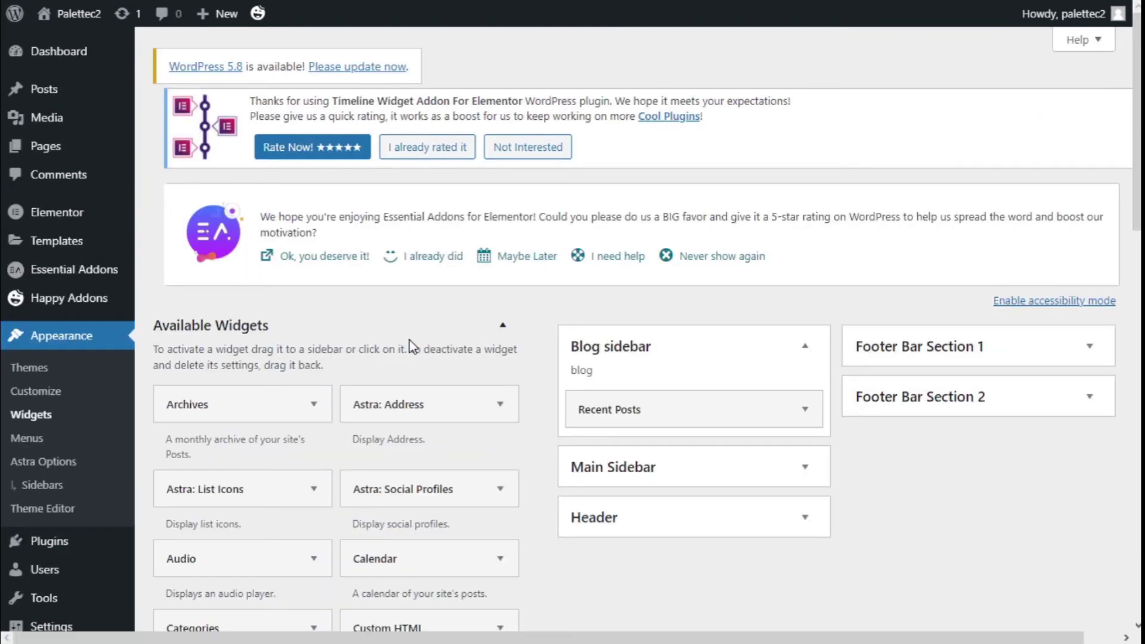
pyautogui.scroll(-1, 672, 294)
pyautogui.scroll(-1, 673, 293)
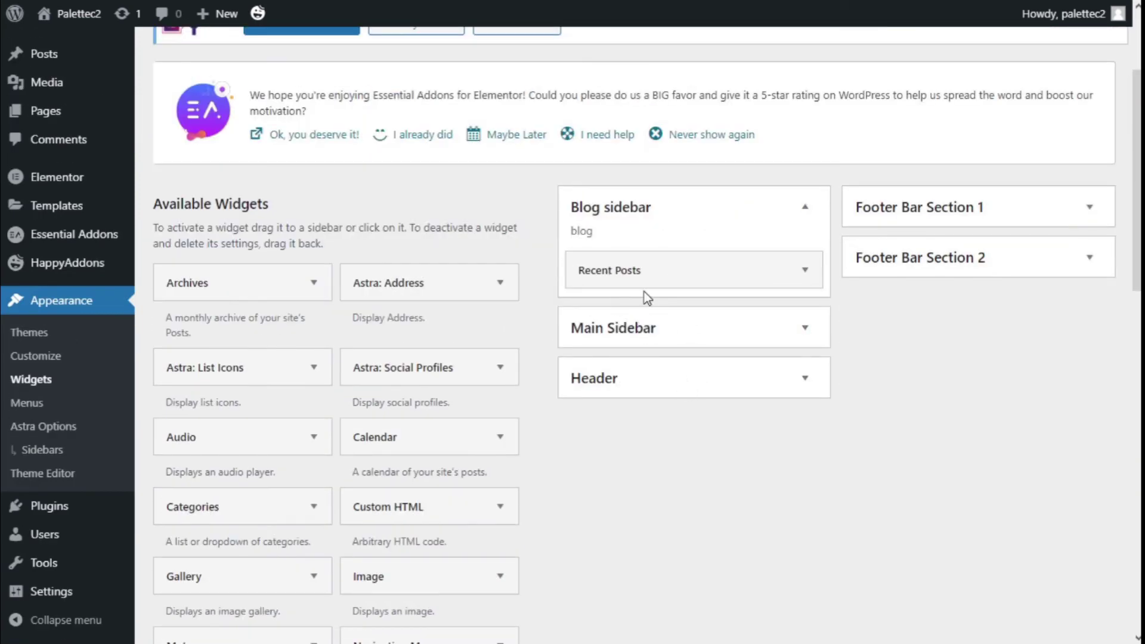
pyautogui.click(805, 270)
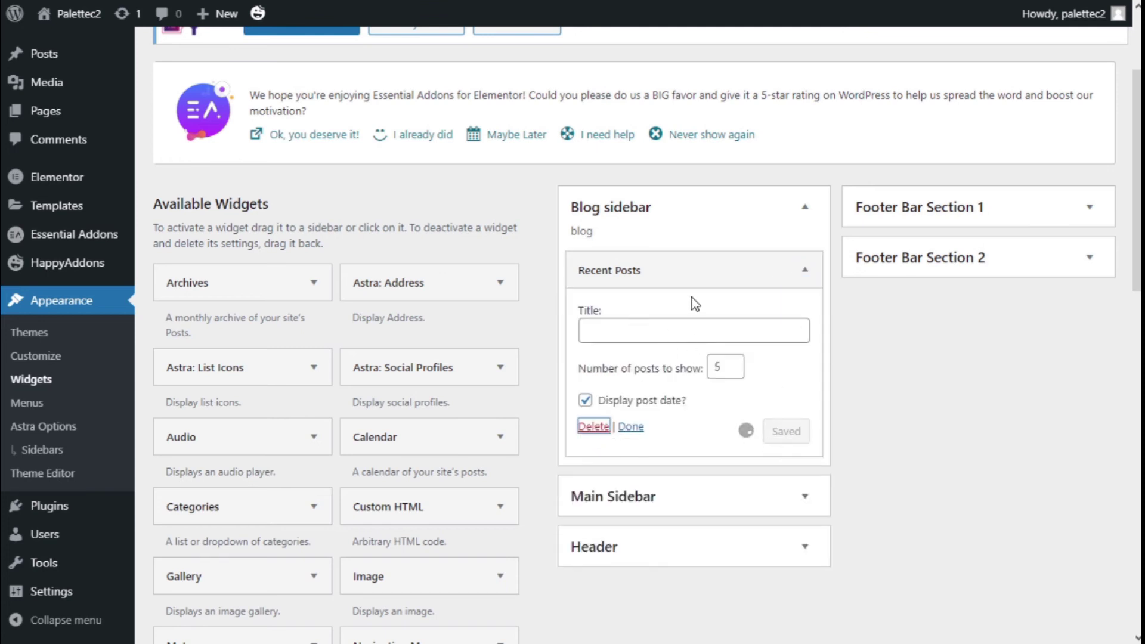
pyautogui.click(710, 263)
pyautogui.moveTo(712, 258); pyautogui.dragTo(641, 427)
pyautogui.scroll(-5, 632, 507)
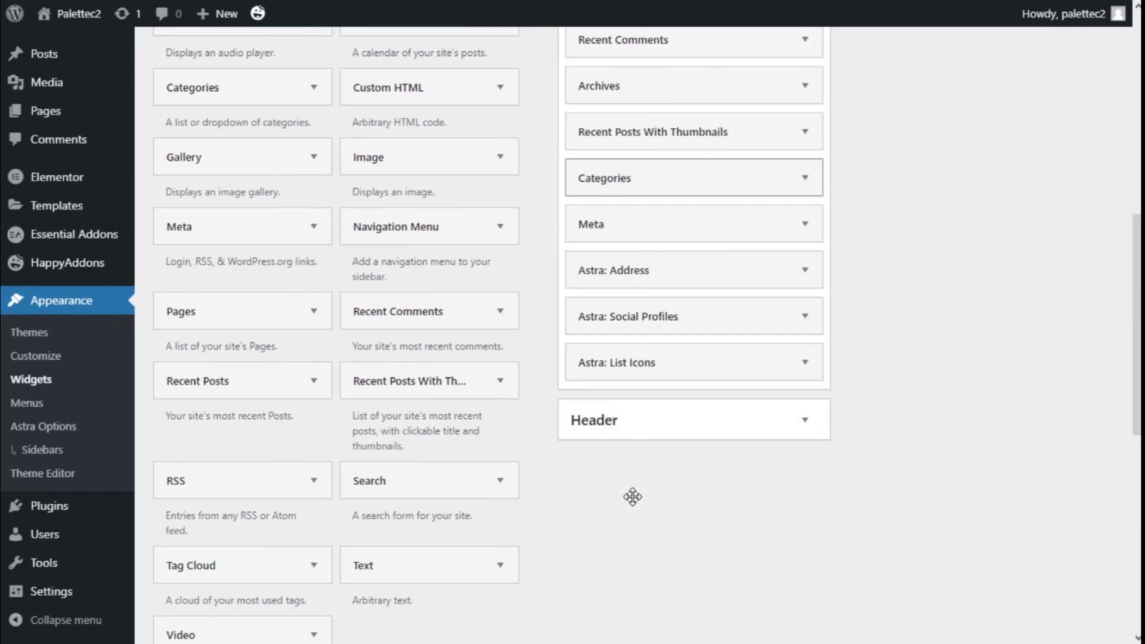
pyautogui.scroll(5, 645, 495)
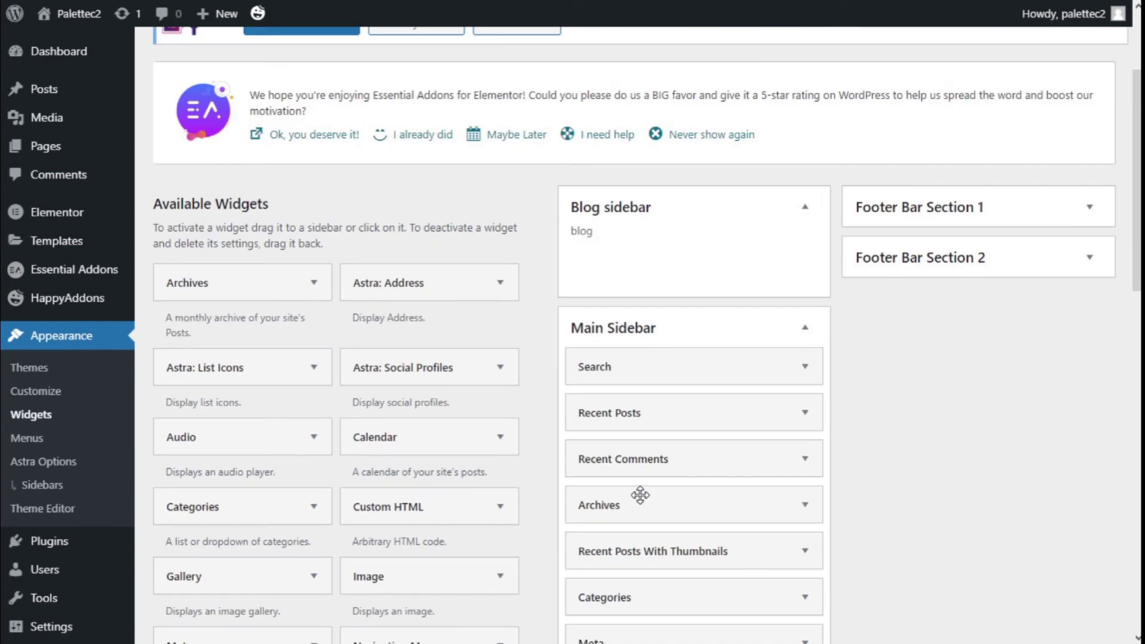
pyautogui.click(643, 341)
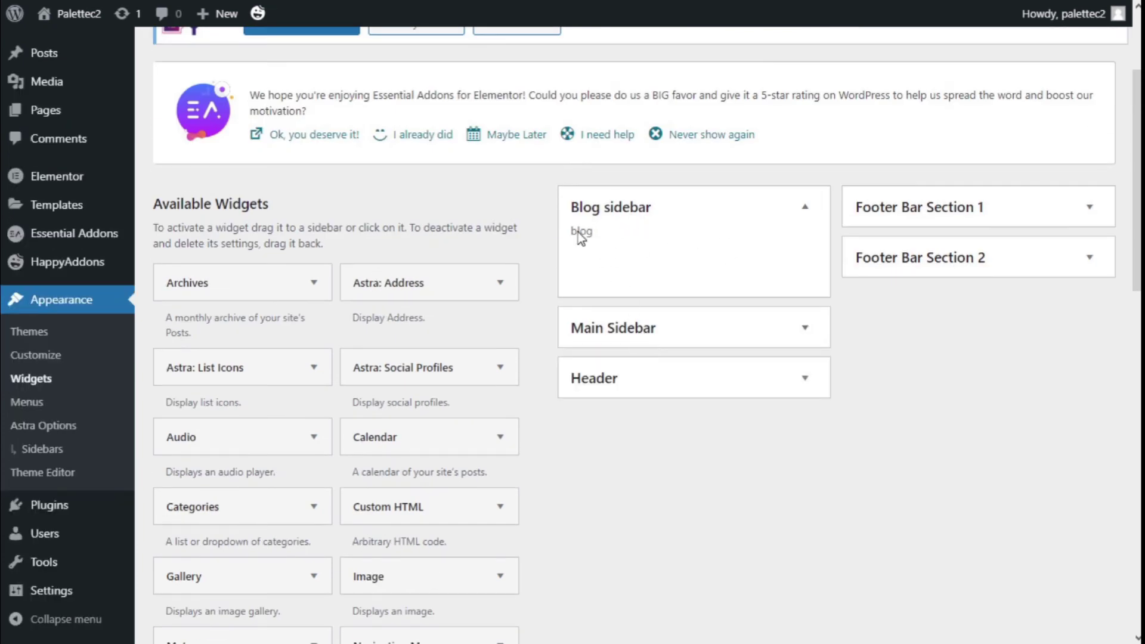
# Step: Drag a fresh Recent Posts widget from Available Widgets into Blog sidebar
pyautogui.scroll(-5, 419, 287)
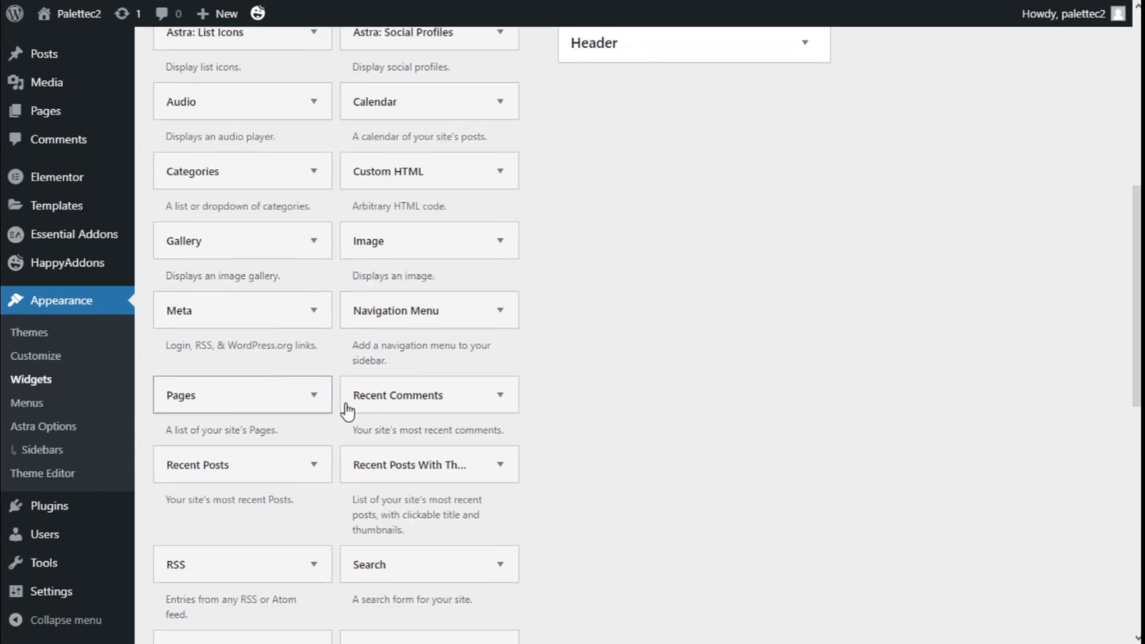
pyautogui.scroll(-1, 281, 397)
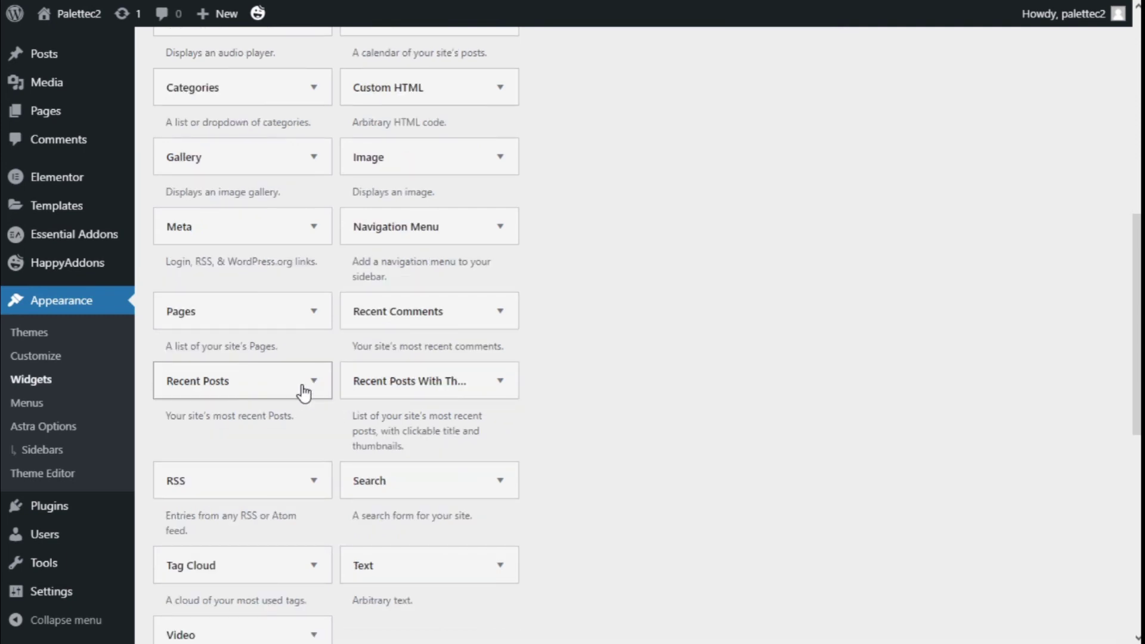
pyautogui.moveTo(304, 392); pyautogui.dragTo(659, 263)
pyautogui.scroll(7, 775, 534)
# Step: Title the widget 'Recent post', show 3 posts with post dates, and save it
pyautogui.scroll(-3, 648, 338)
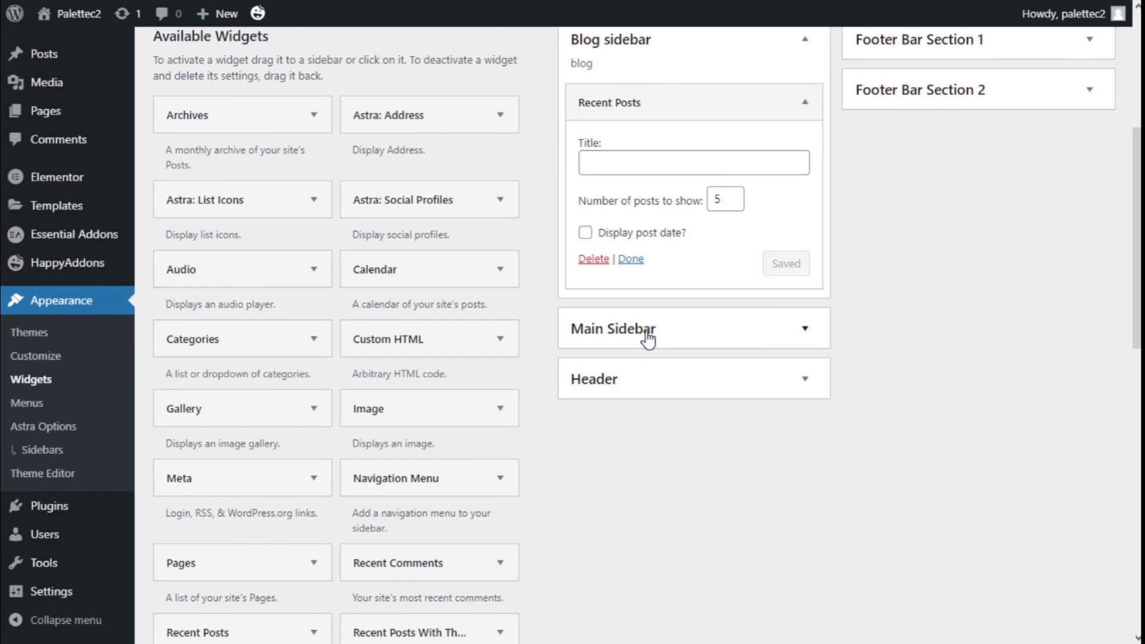
pyautogui.click(606, 153)
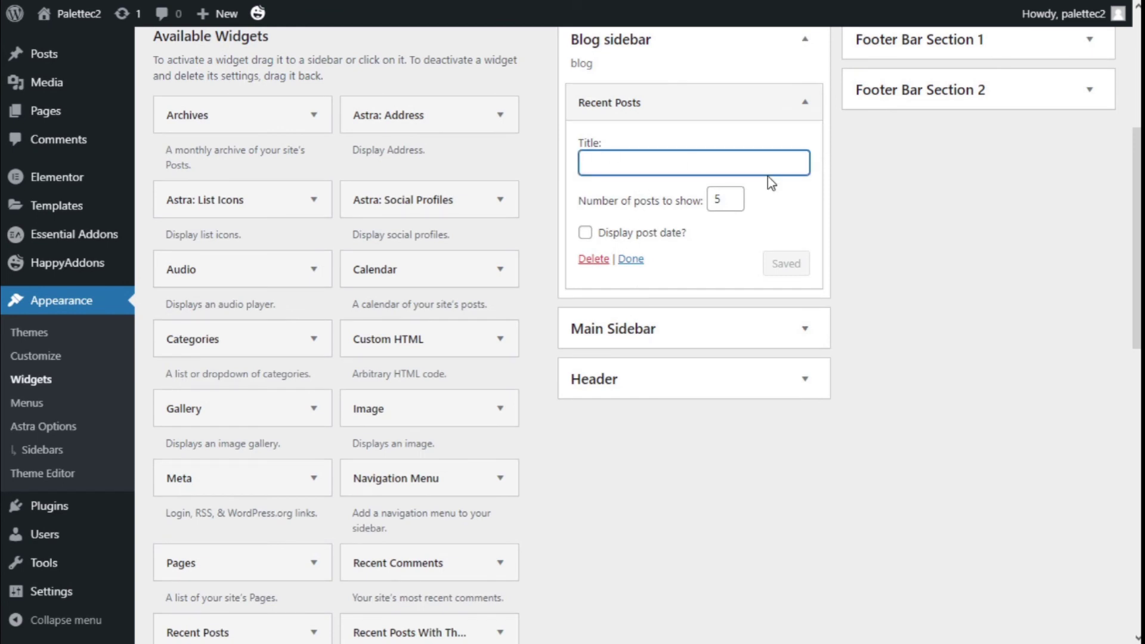
pyautogui.write('Recen')
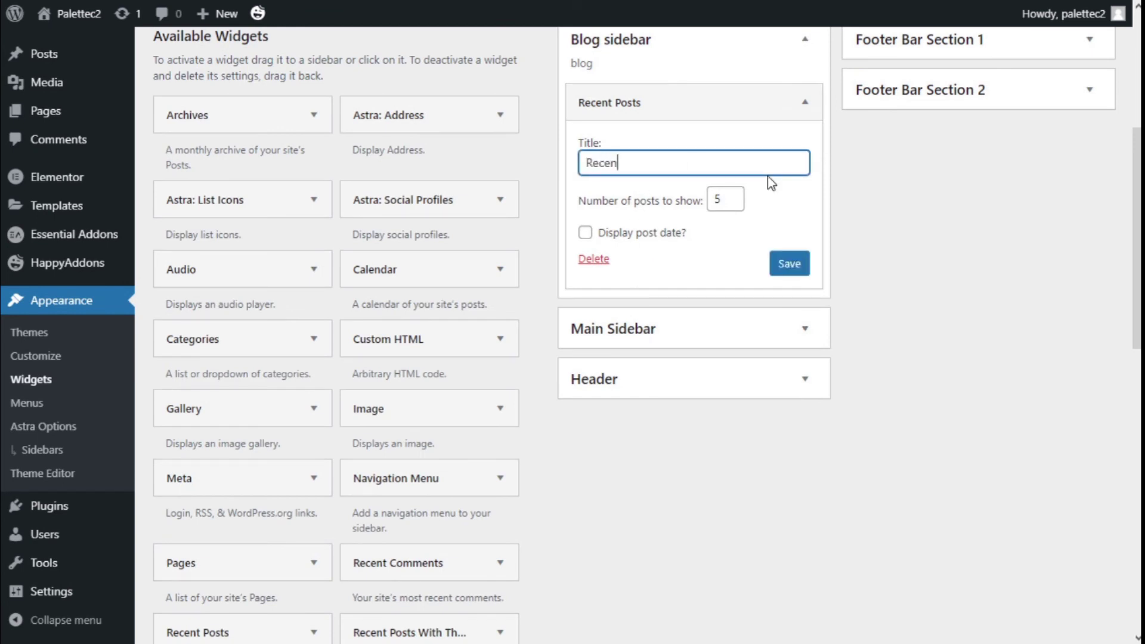
pyautogui.write('t post')
pyautogui.click(738, 203)
pyautogui.click(738, 203)
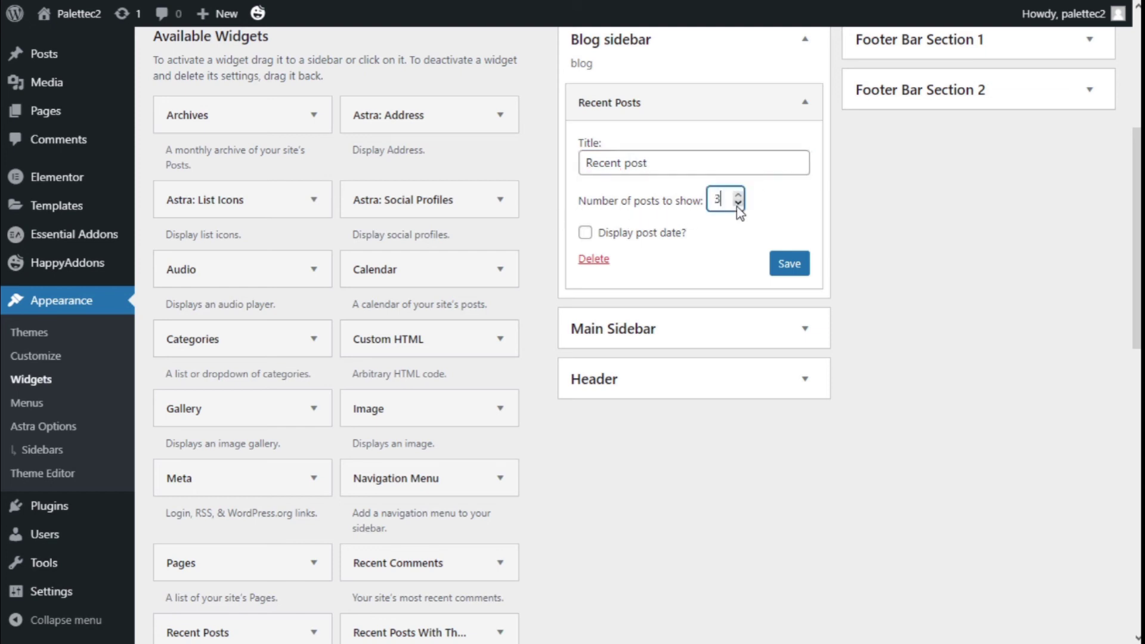
pyautogui.click(585, 233)
pyautogui.scroll(3, 1024, 235)
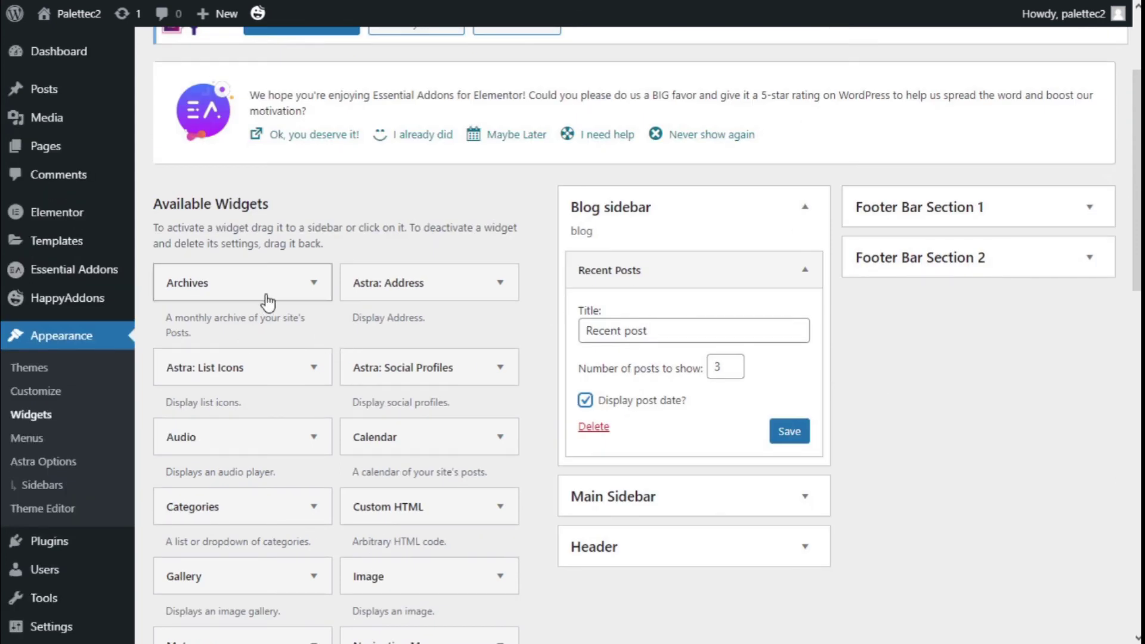
pyautogui.scroll(-3, 761, 224)
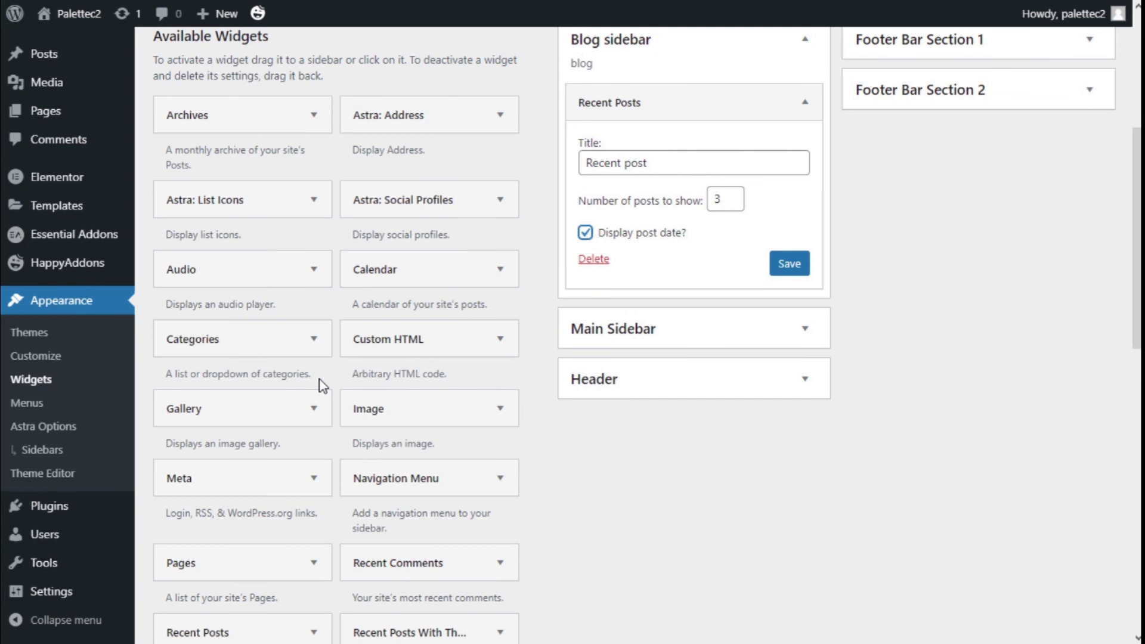
pyautogui.scroll(-3, 341, 420)
pyautogui.scroll(-2, 347, 424)
pyautogui.scroll(5, 614, 414)
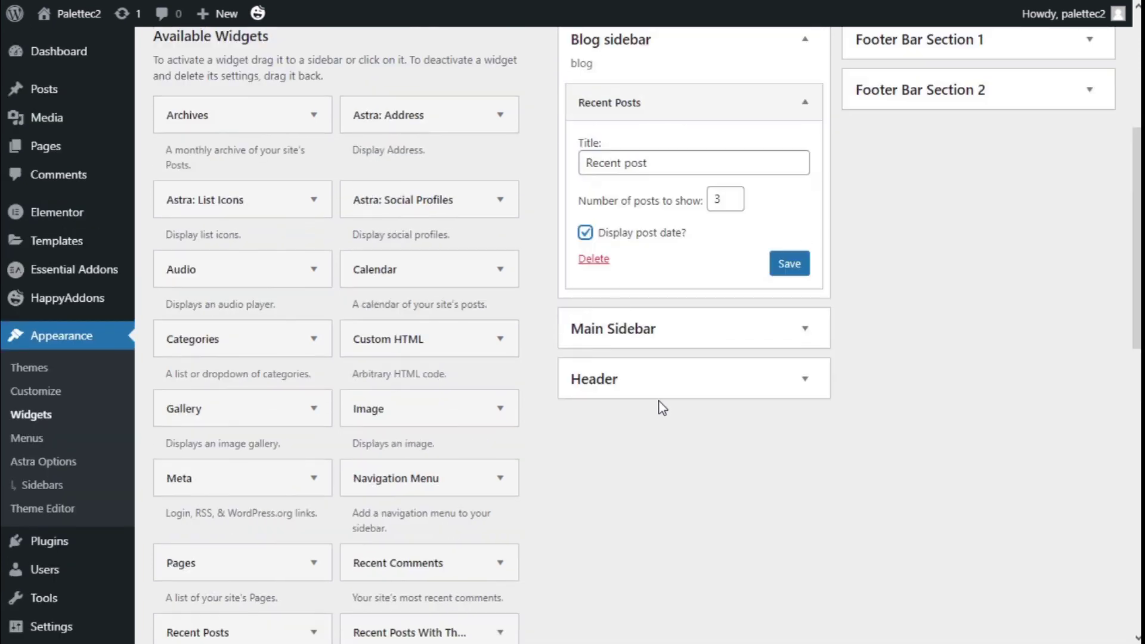
pyautogui.click(786, 275)
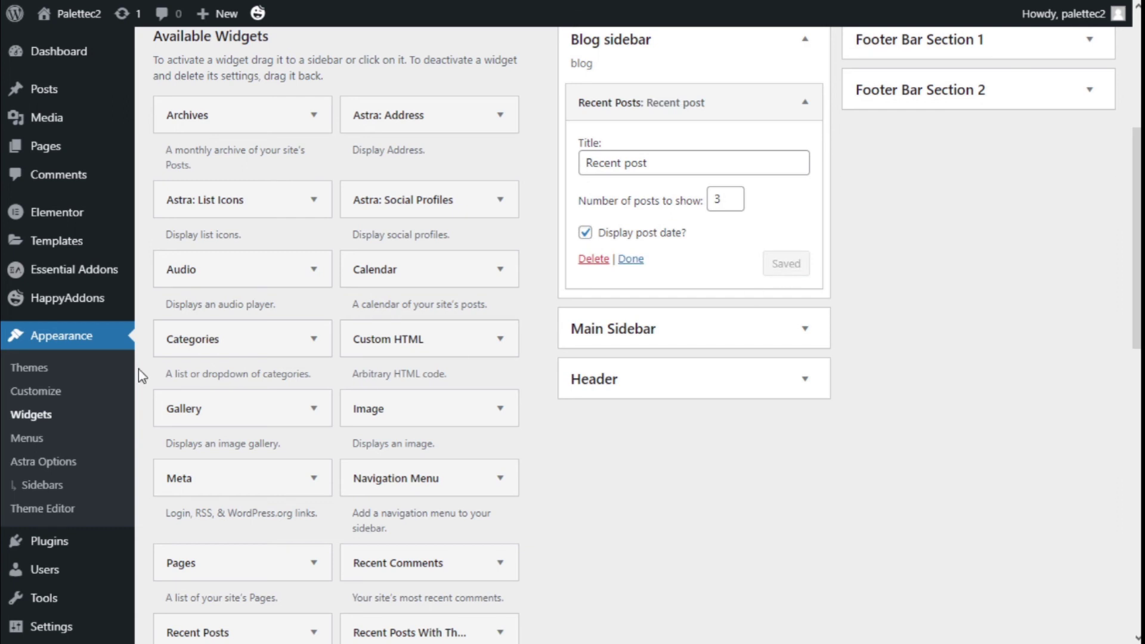
pyautogui.scroll(3, 43, 125)
# Step: Visit the live site and scroll through the home page's default sidebar widgets
pyautogui.moveTo(47, 15)
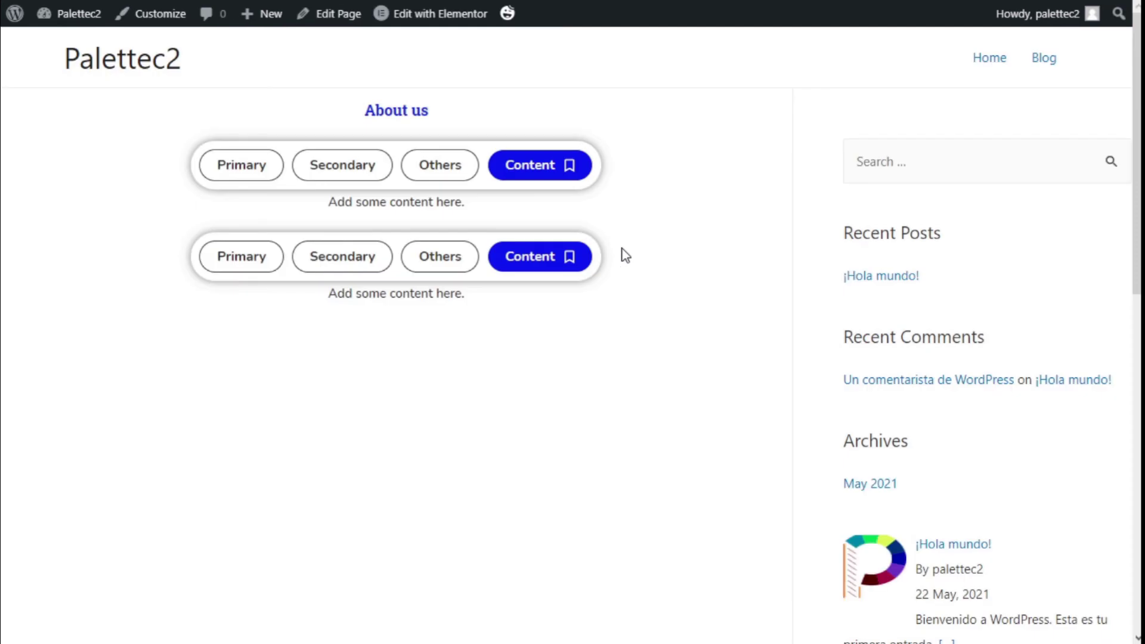
pyautogui.scroll(-3, 1038, 231)
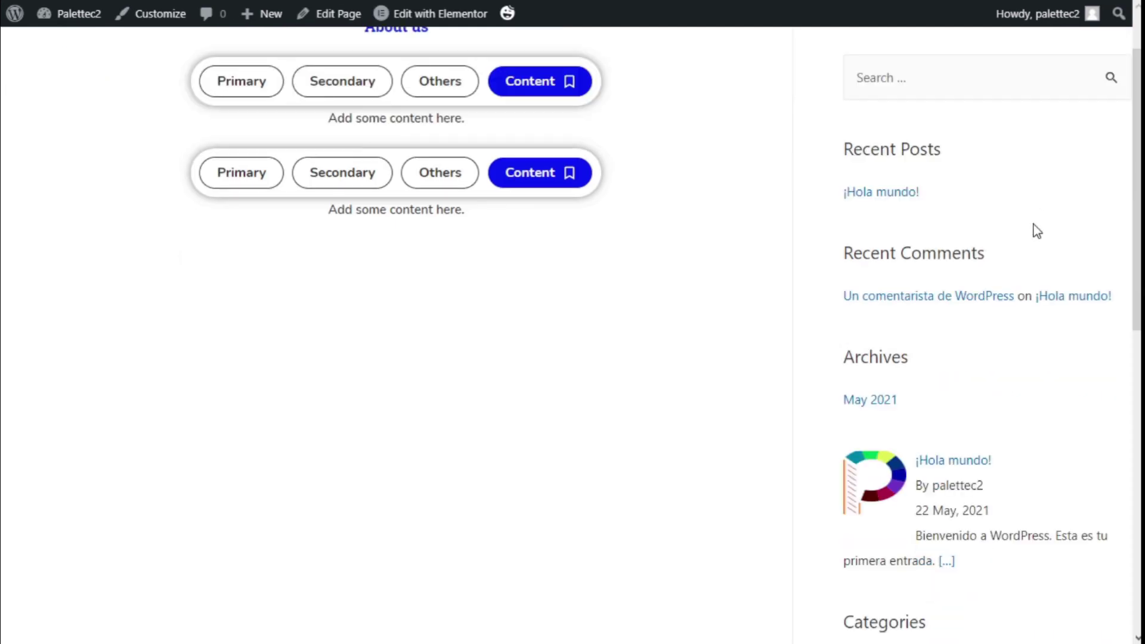
pyautogui.scroll(-7, 1038, 231)
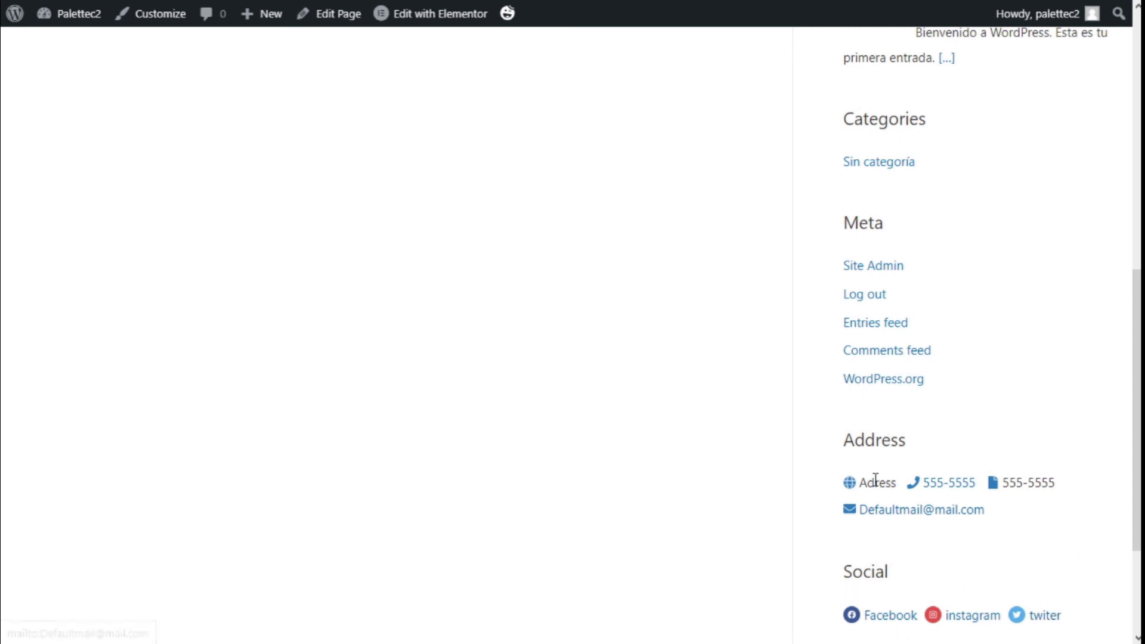
pyautogui.scroll(10, 944, 423)
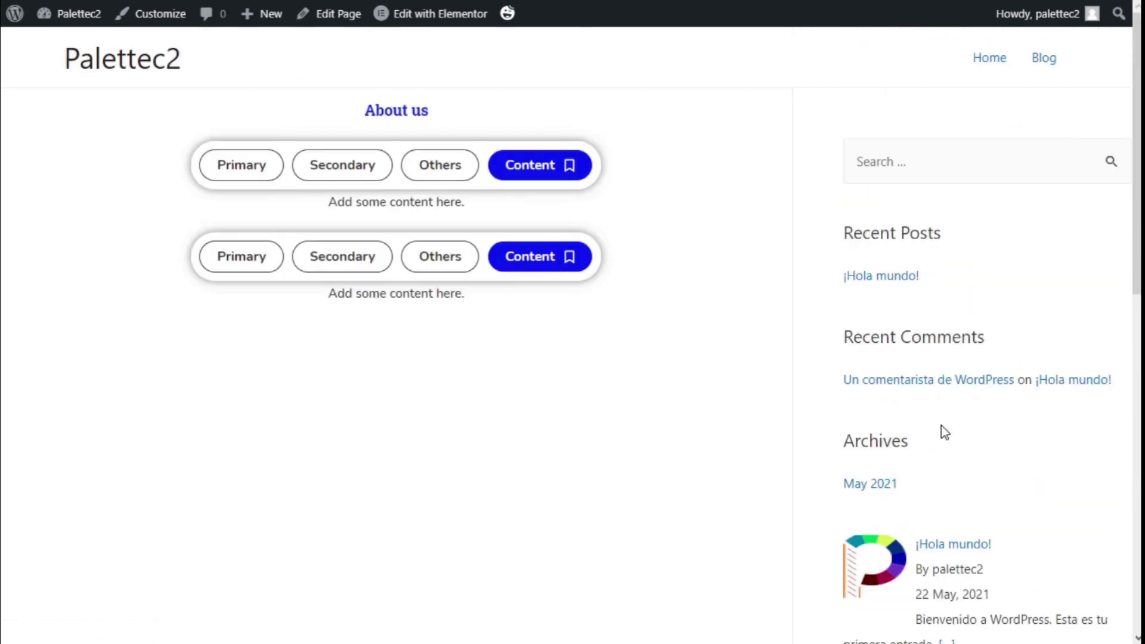
# Step: Open the Blog page from the site's navigation menu
pyautogui.click(1043, 64)
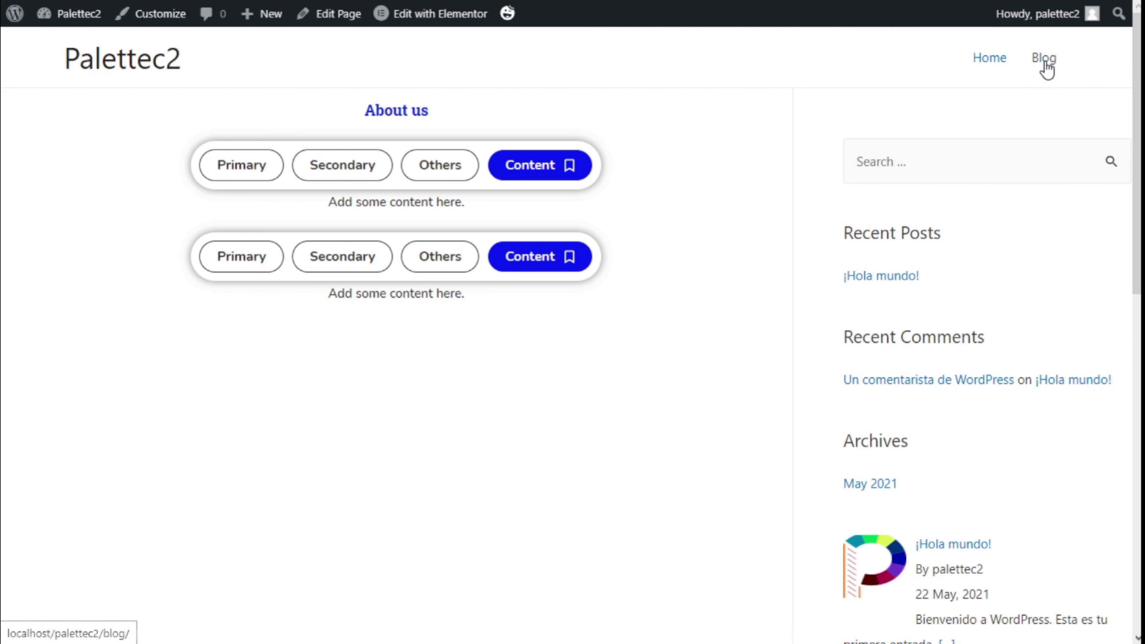